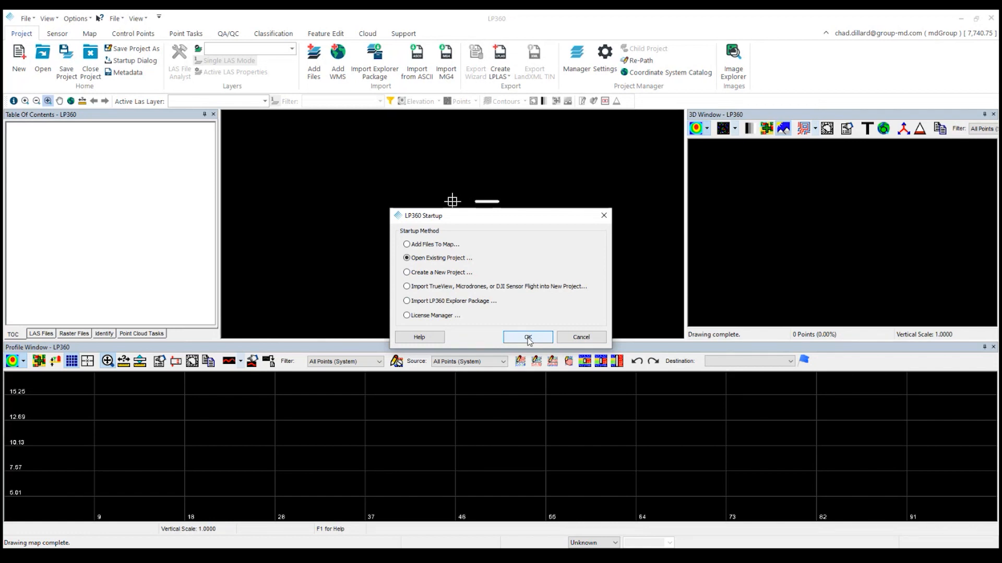
Step: Open the existing TV535 ExpPack project from the startup options
click(528, 338)
click(510, 419)
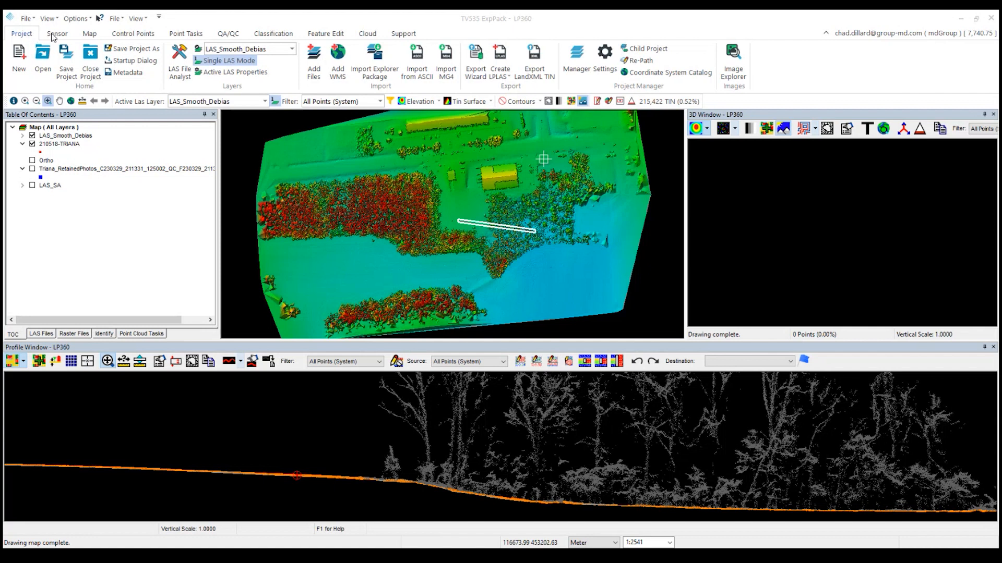
Step: Examine the ribbon tools offered for Project, Sensor, Map, Control Points, Point Tasks, QA/QC and Classification
click(57, 35)
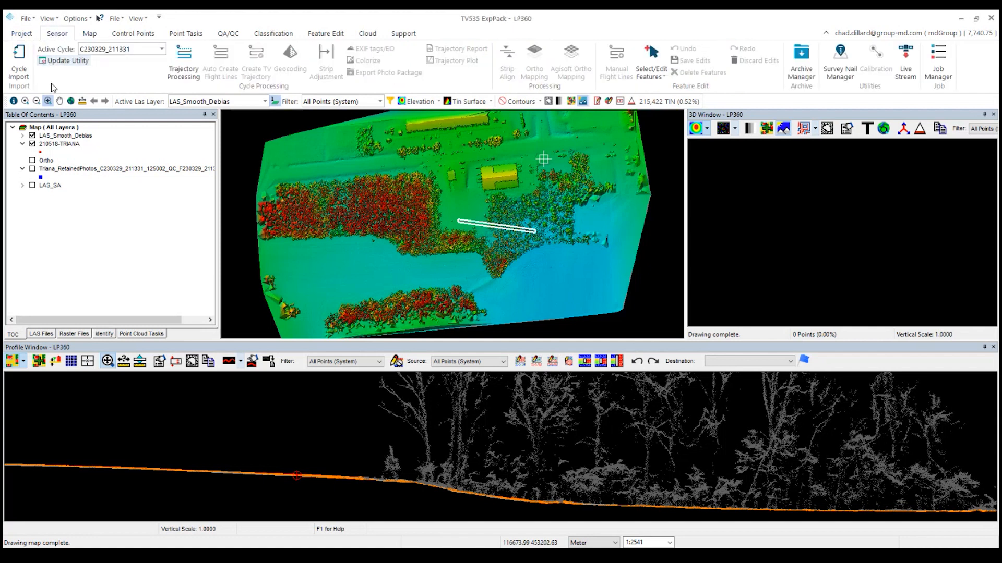
click(90, 35)
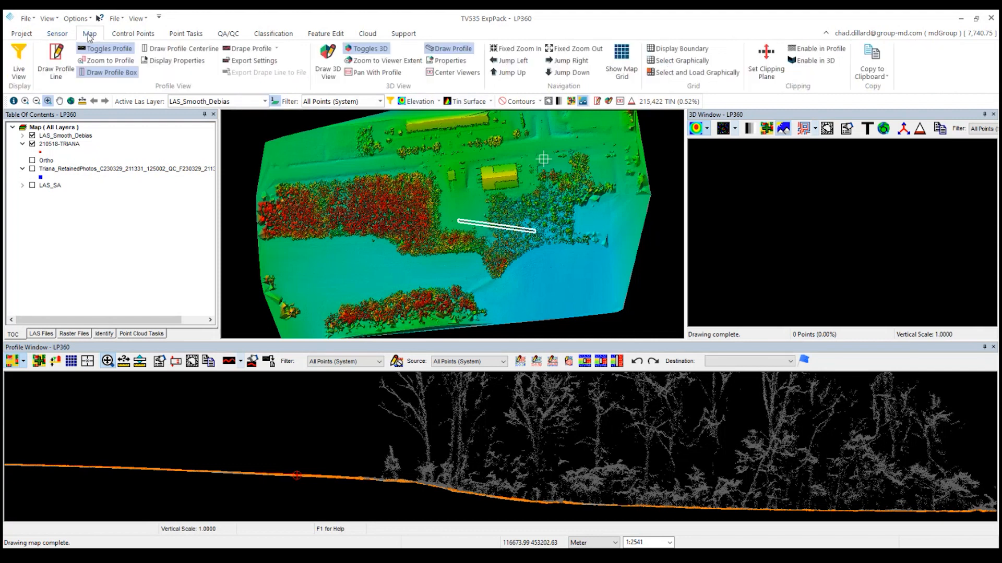
click(133, 34)
click(19, 35)
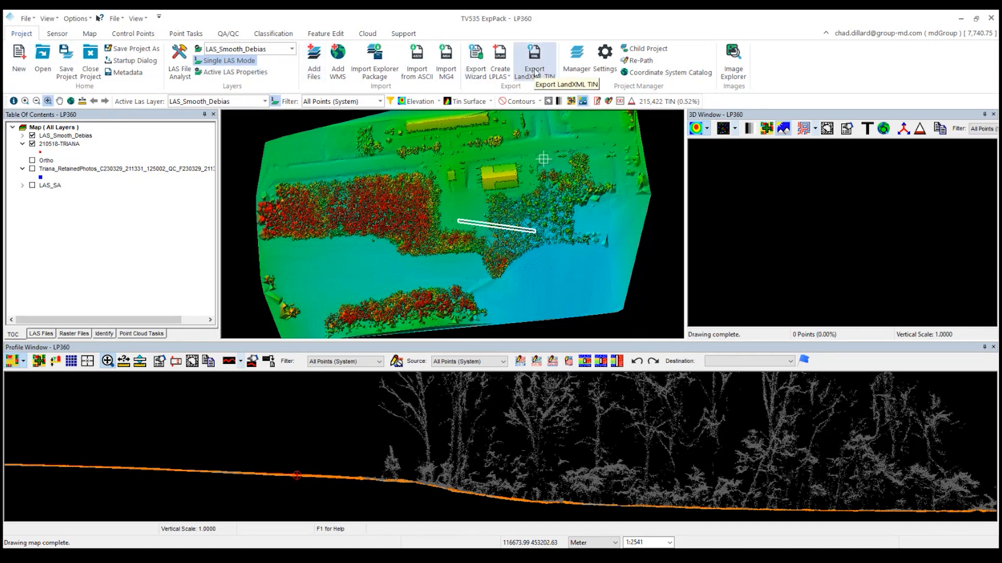
click(61, 35)
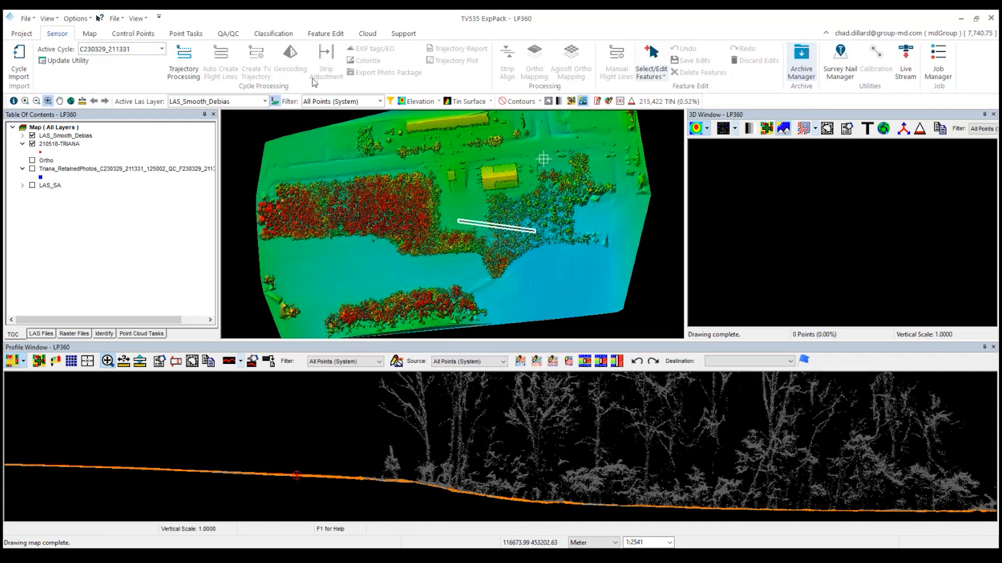
click(92, 38)
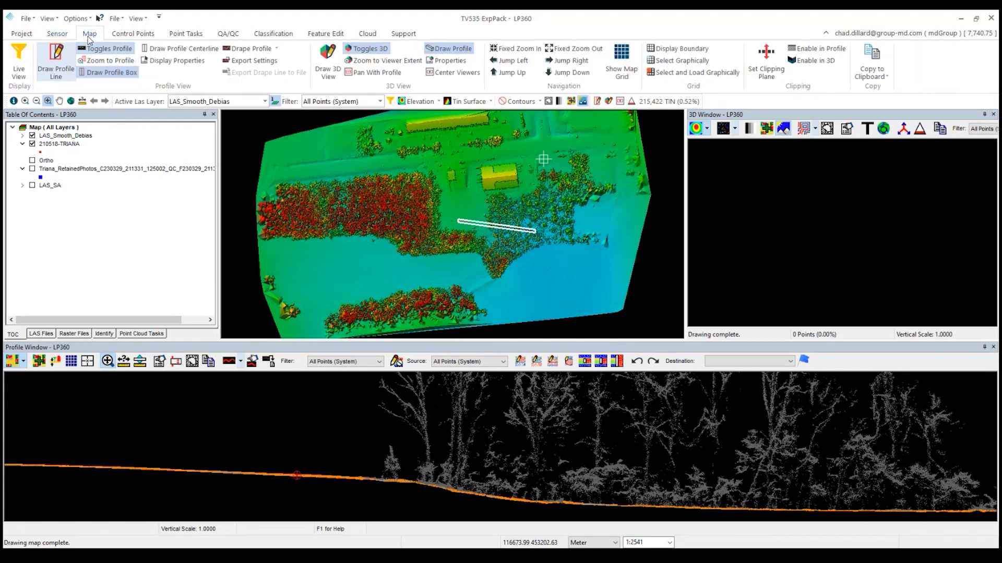
click(133, 34)
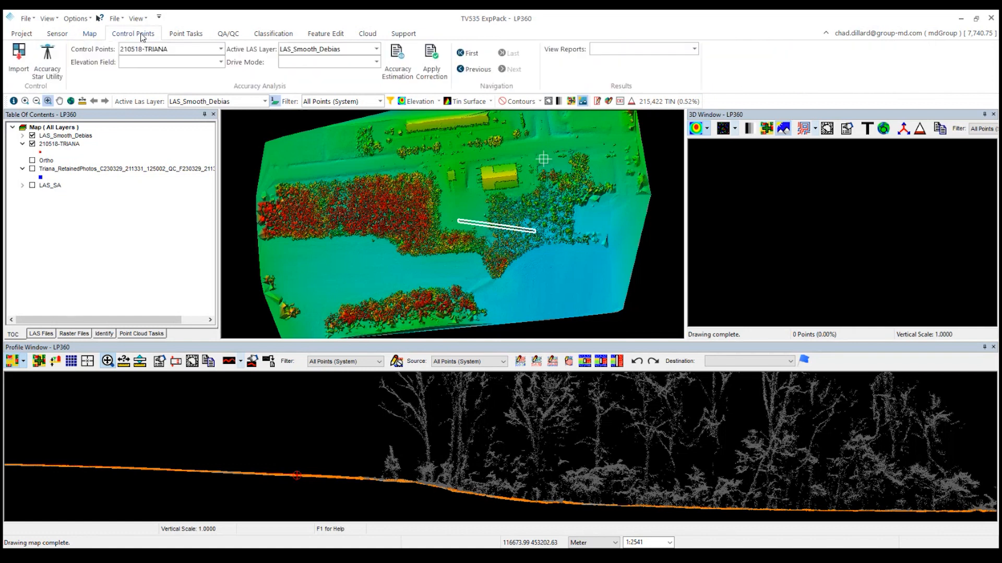
click(187, 35)
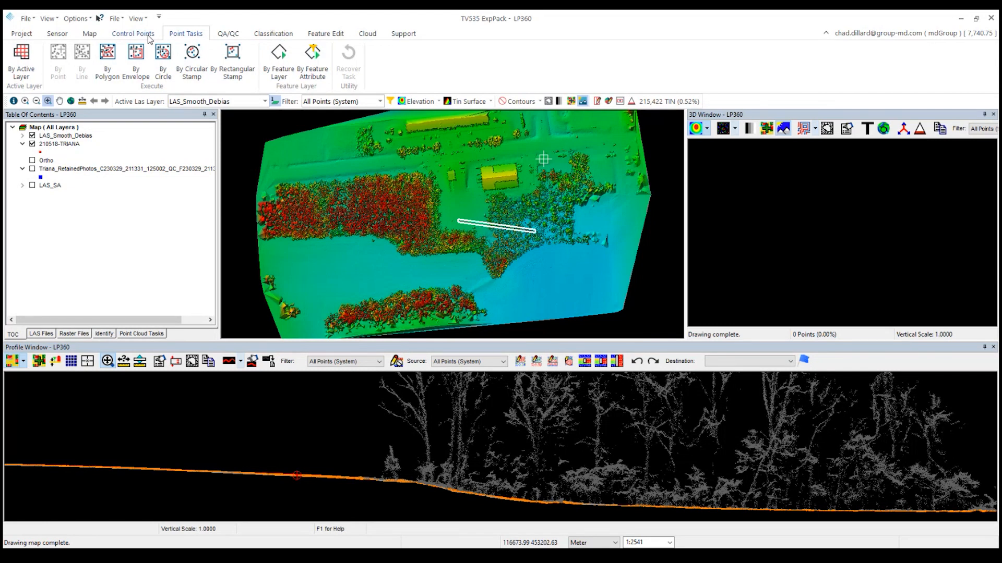
click(230, 35)
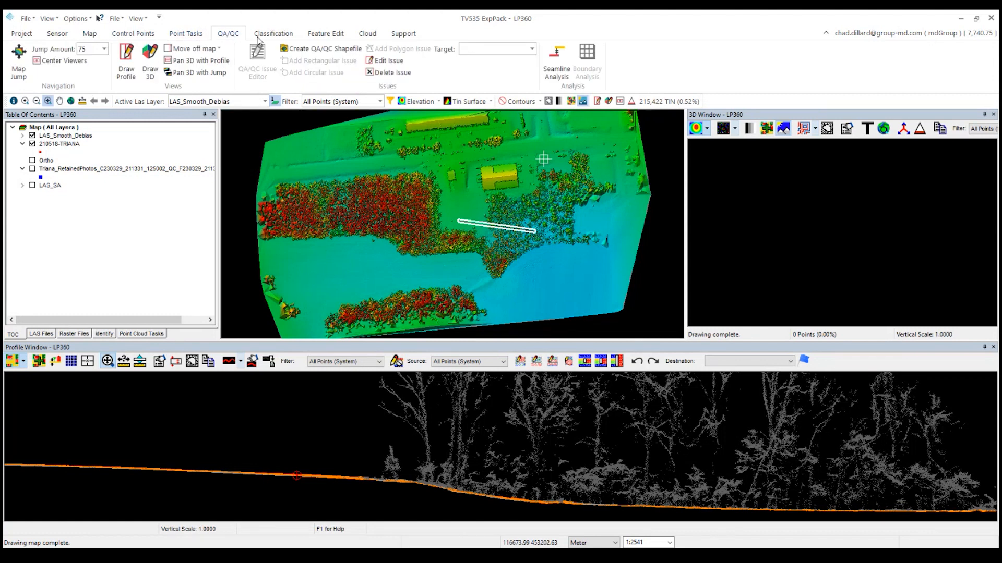
click(282, 38)
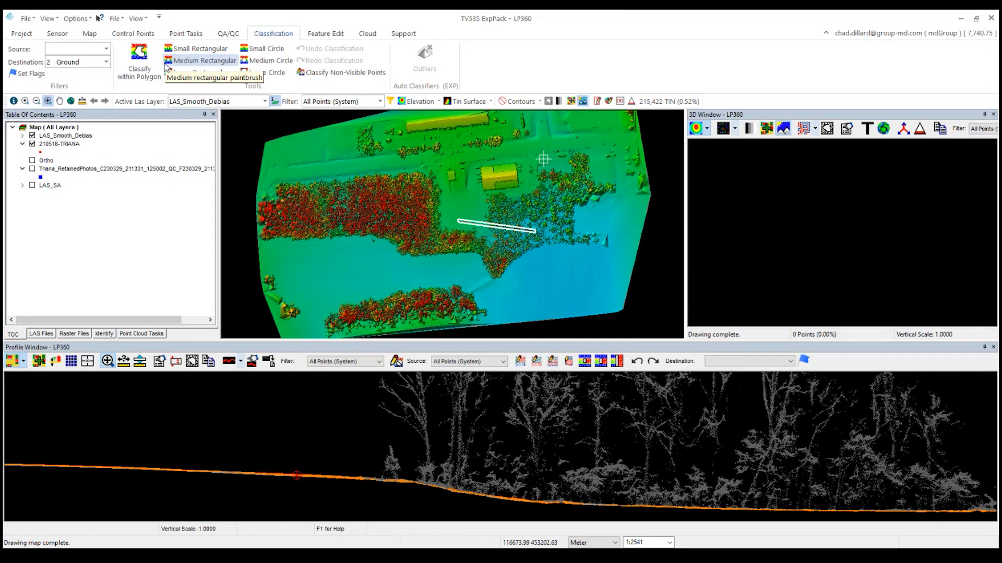
Step: Create a custom ribbon tab and name it with the owner's first name followed by "Tools"
click(83, 20)
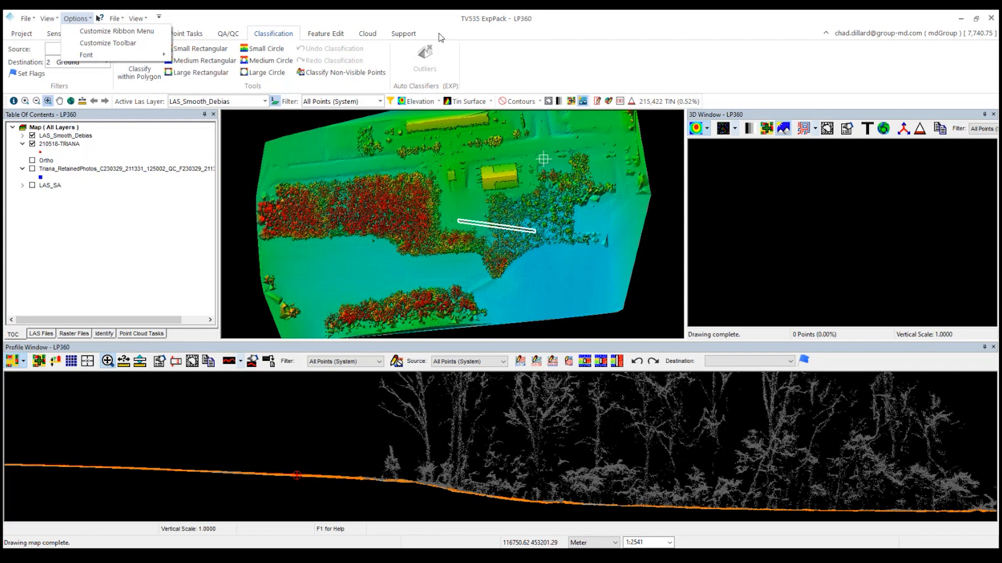
click(115, 31)
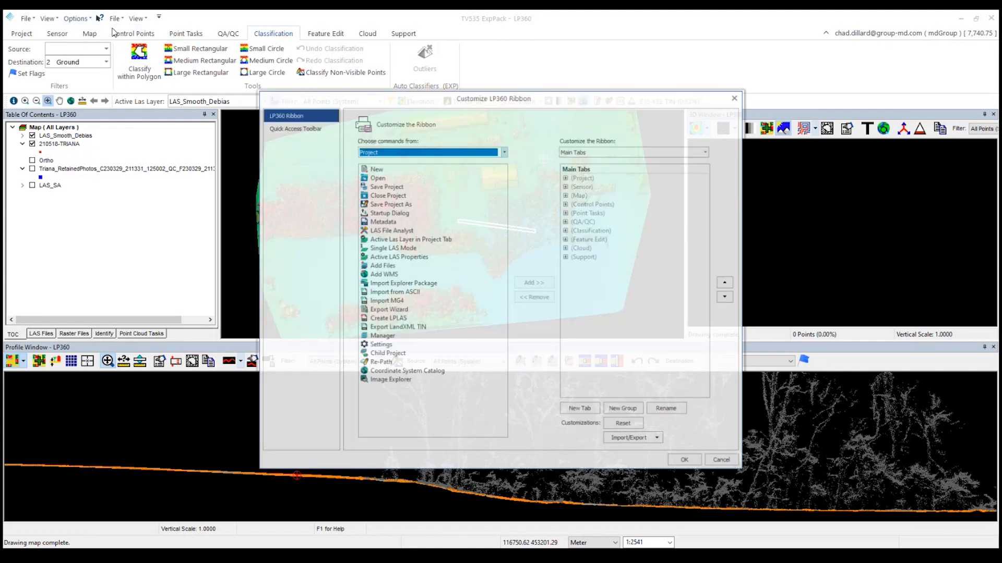
click(581, 410)
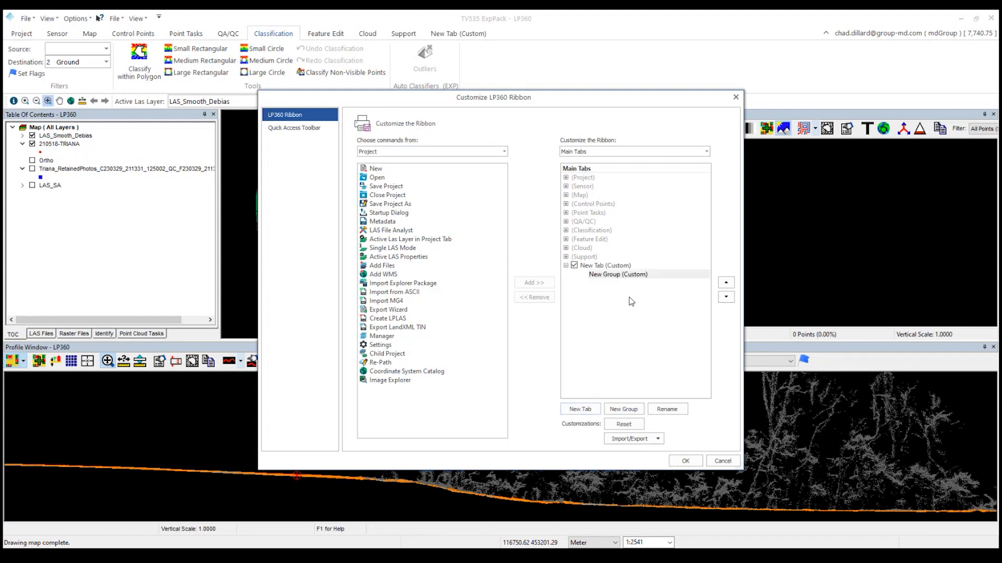
click(606, 266)
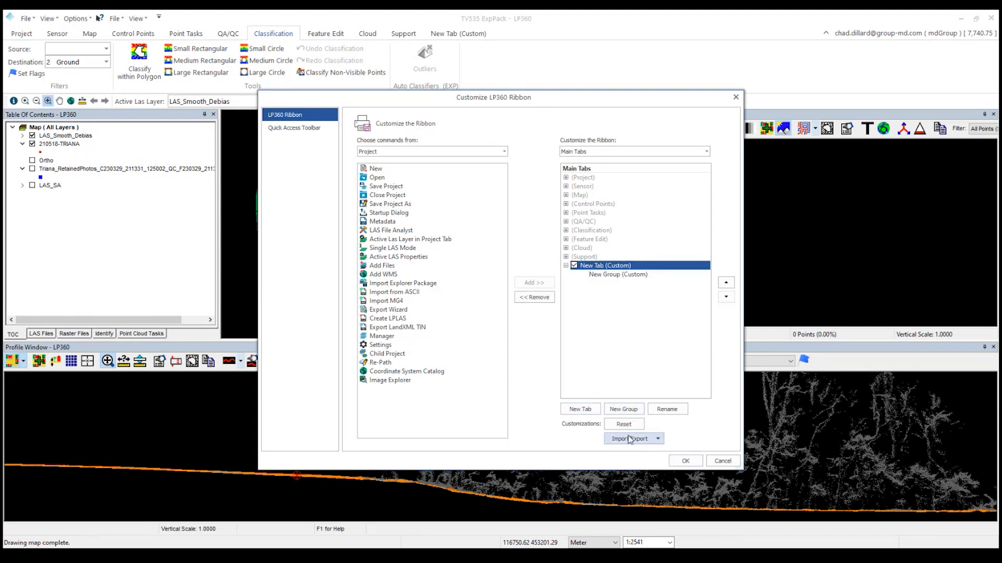
click(668, 409)
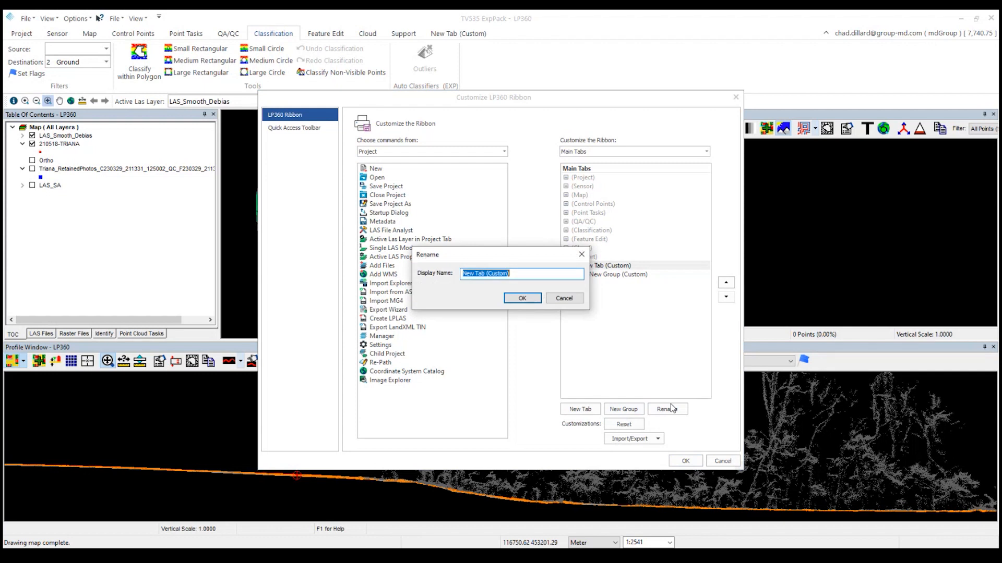
text(Chad Tools)
drag(495, 275, 459, 275)
click(523, 300)
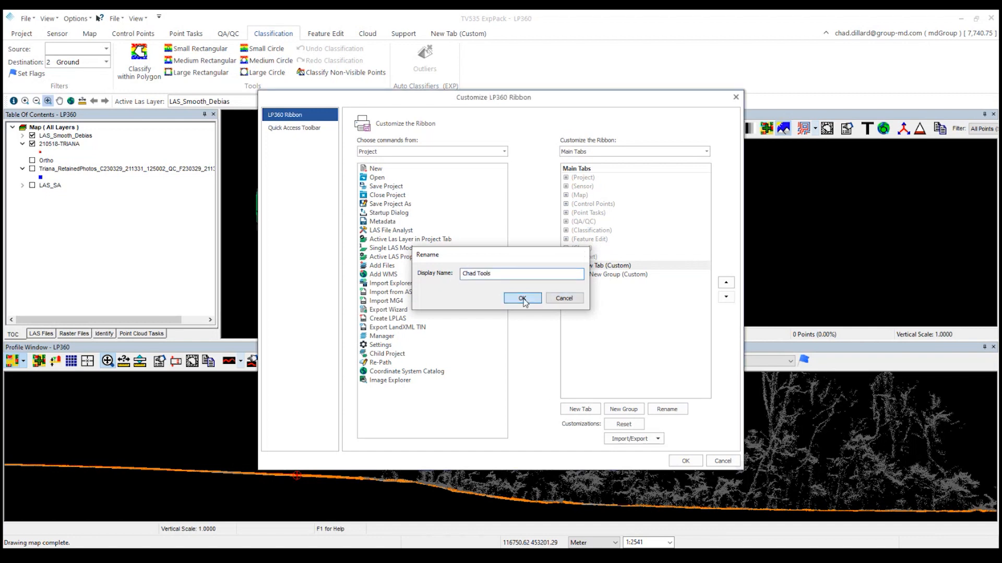
Step: Rename the new group inside the custom ribbon tab to the same name as its parent tab
click(612, 276)
click(673, 410)
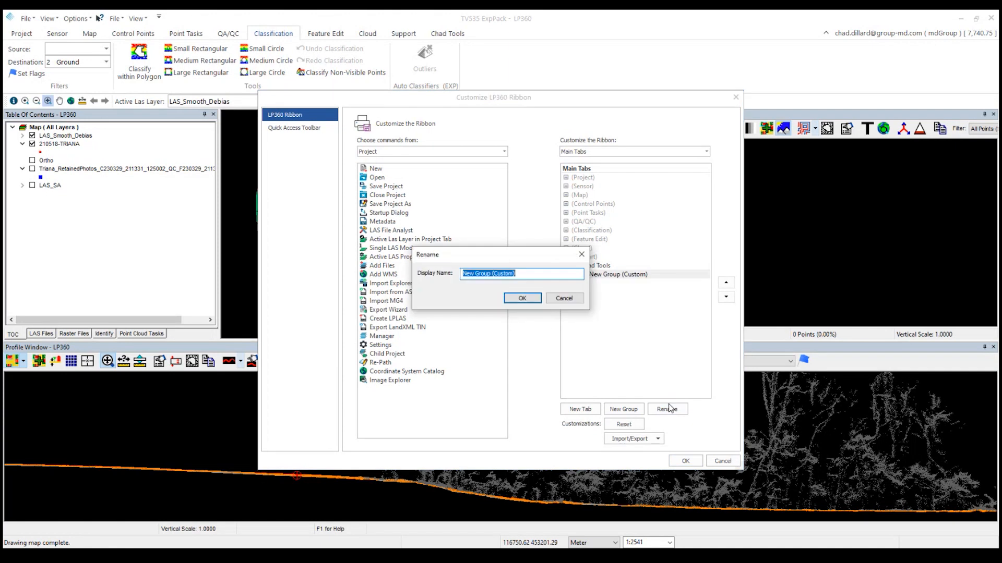
text(Chad Tools)
click(523, 298)
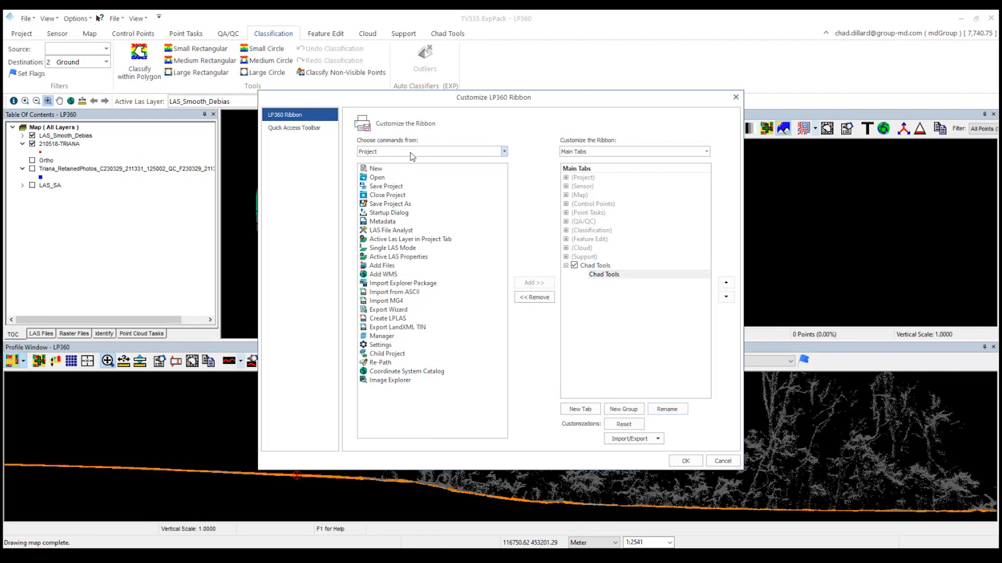
Step: Add the Project command Add Files and the Sensor commands Archive Manager and Job Manager to the custom group
click(382, 265)
click(526, 283)
click(450, 152)
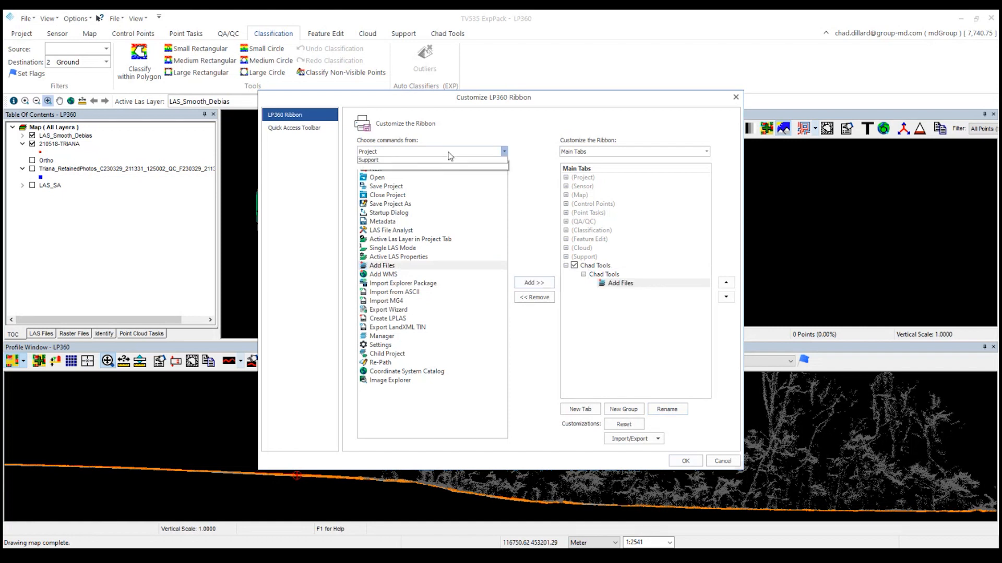
click(375, 168)
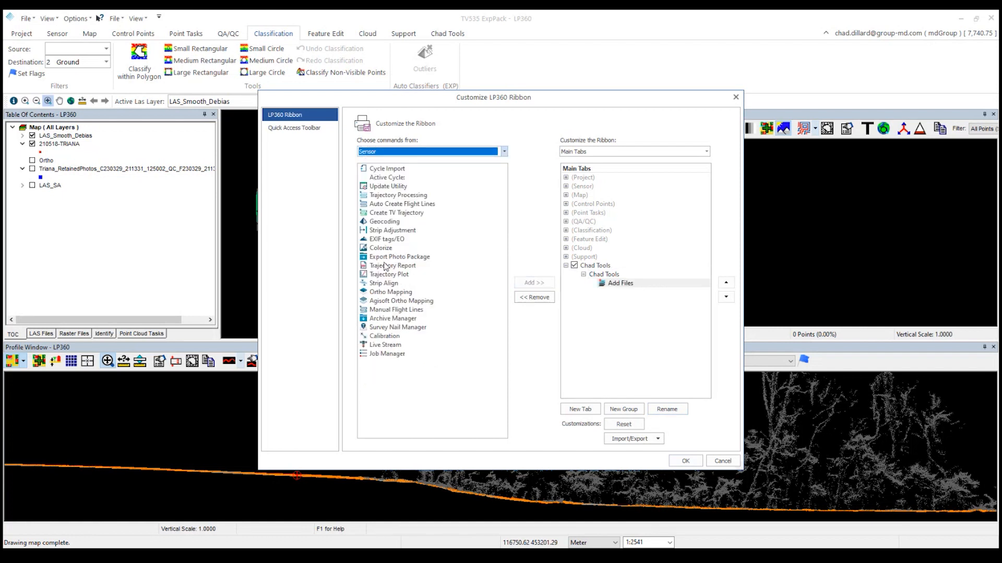
click(383, 319)
click(533, 283)
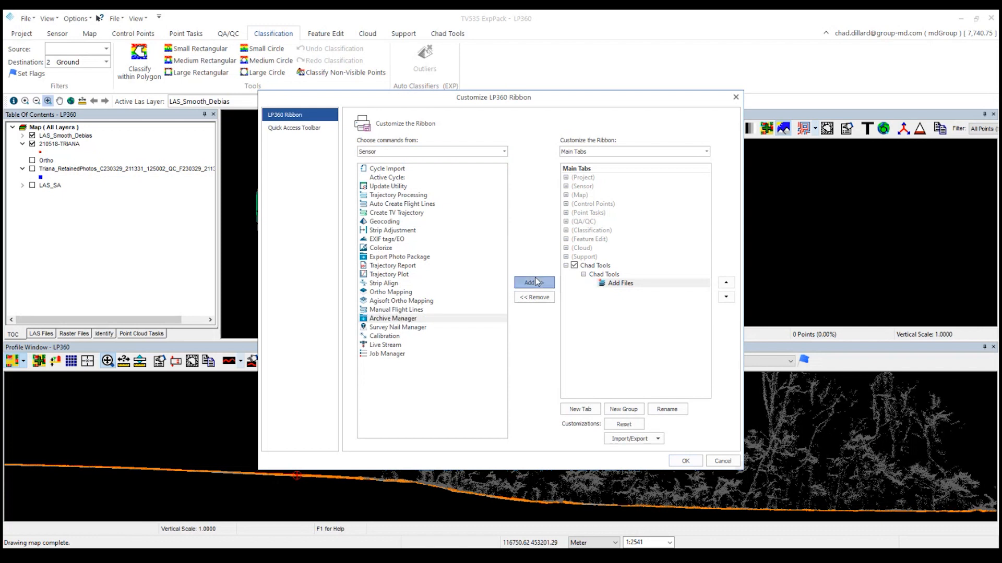
click(386, 355)
click(533, 283)
Step: Add the Map command Draw Profile Line and the Point Tasks command By Active Layer to the custom group
click(433, 151)
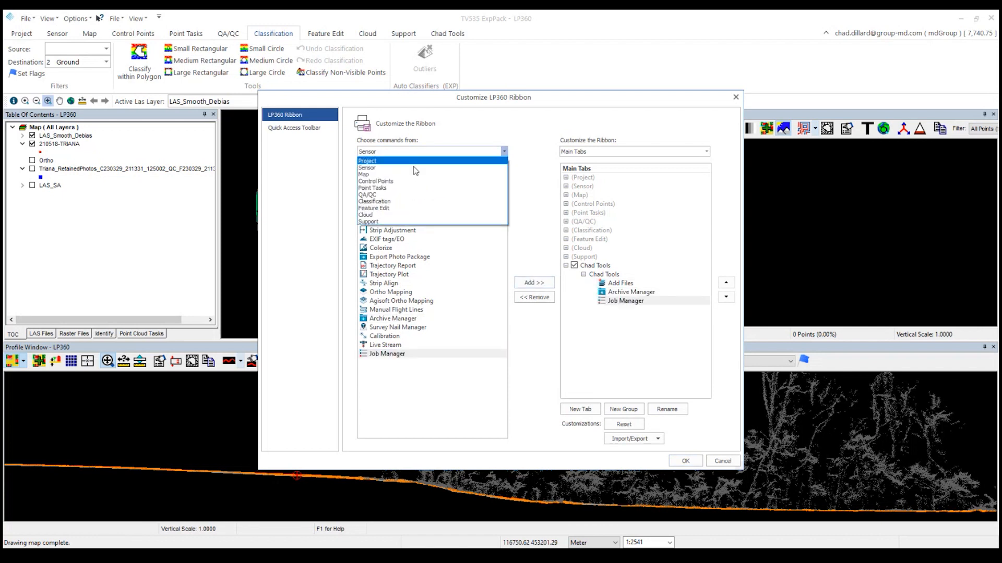
click(367, 179)
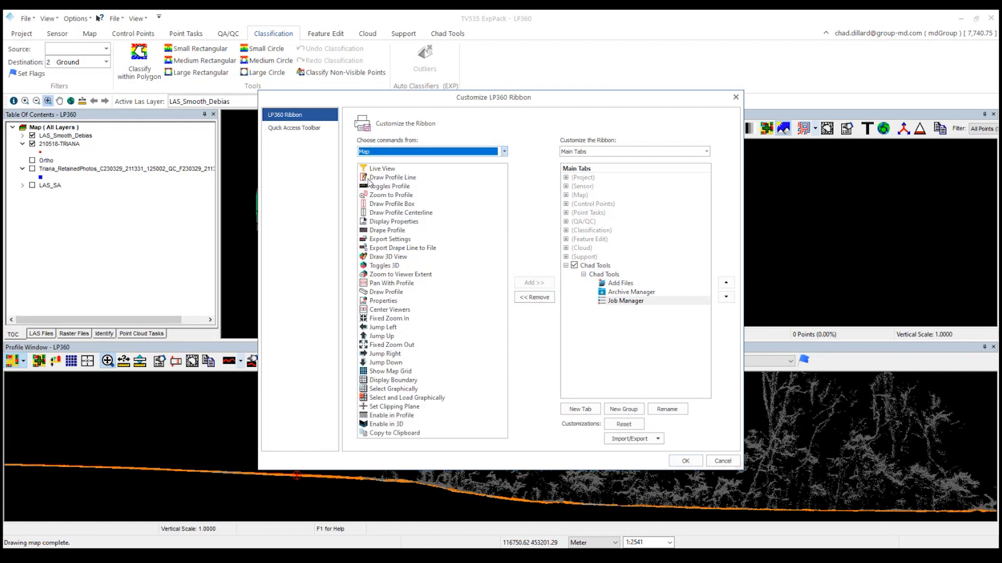
click(367, 180)
click(532, 284)
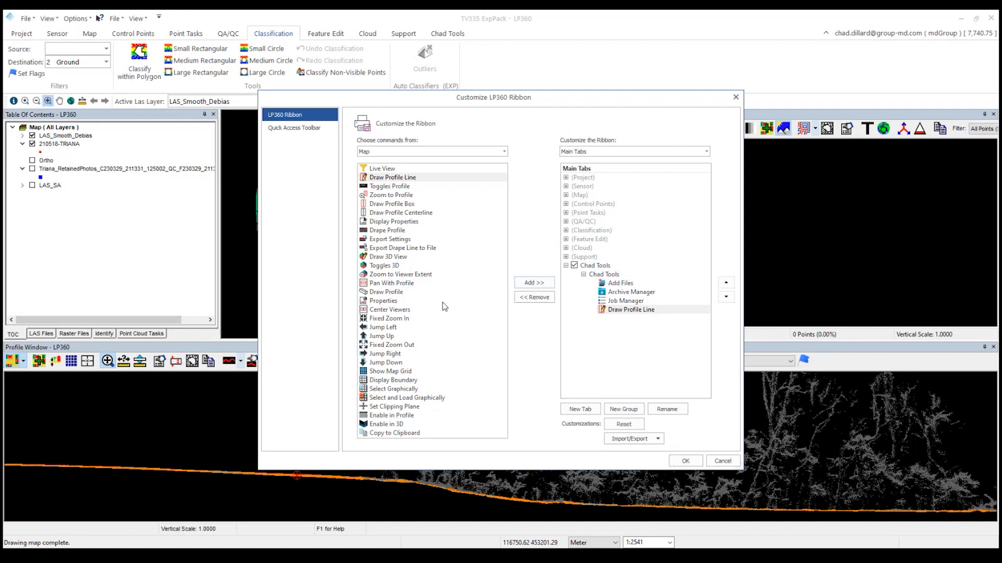
click(406, 152)
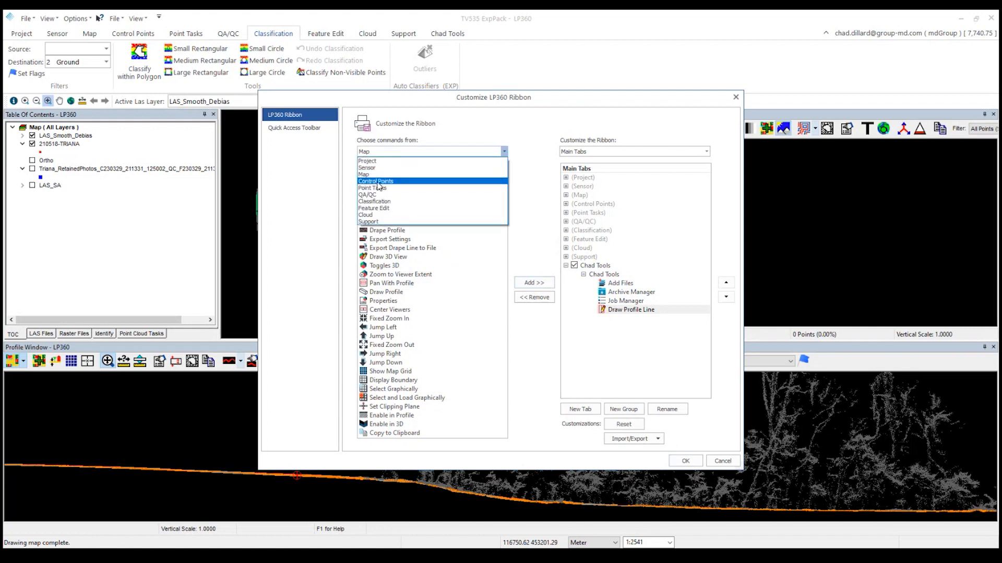
click(378, 188)
click(386, 169)
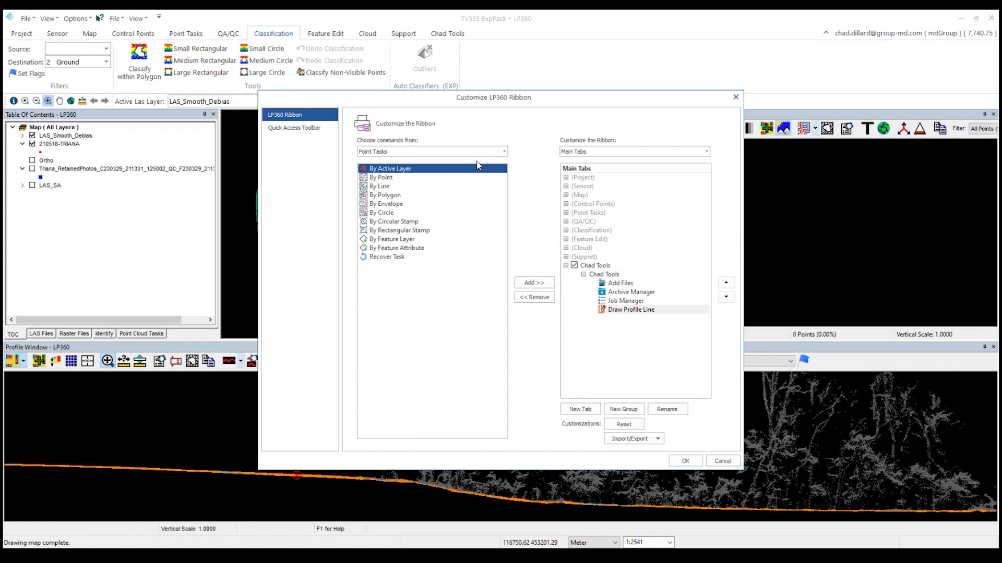
click(538, 287)
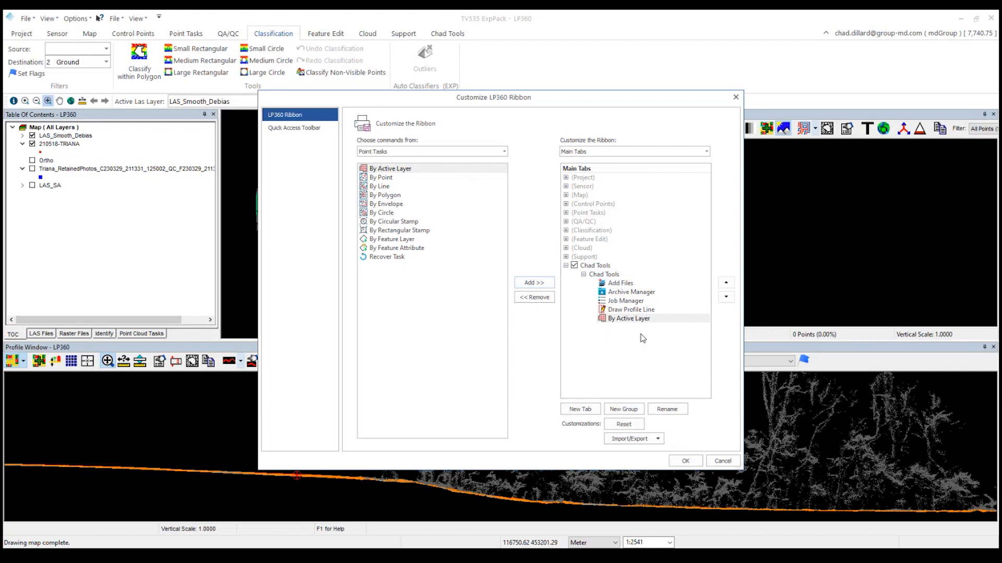
Step: Apply the ribbon customization and view the commands on the new custom tab alongside the Support tools
click(659, 441)
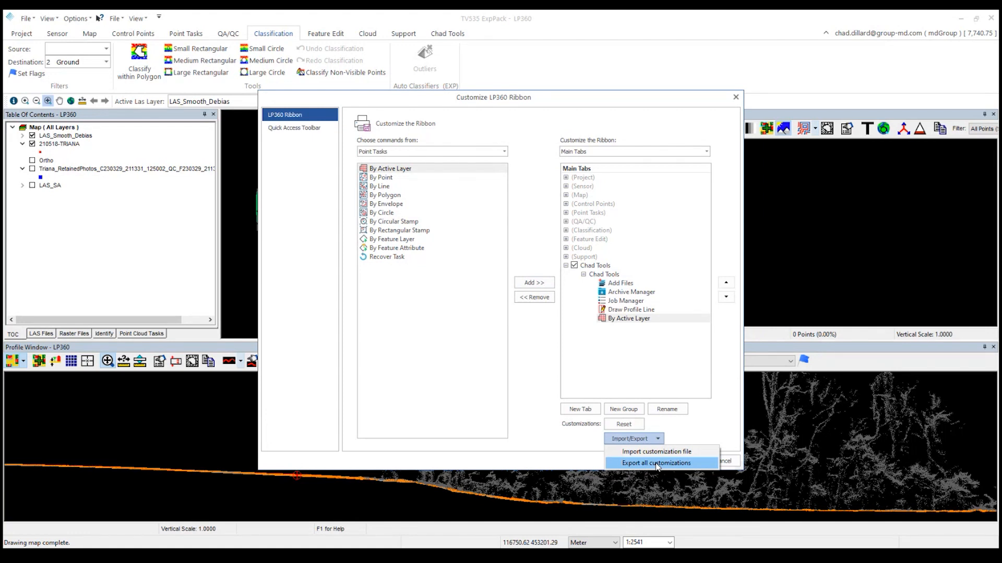
click(724, 410)
click(685, 463)
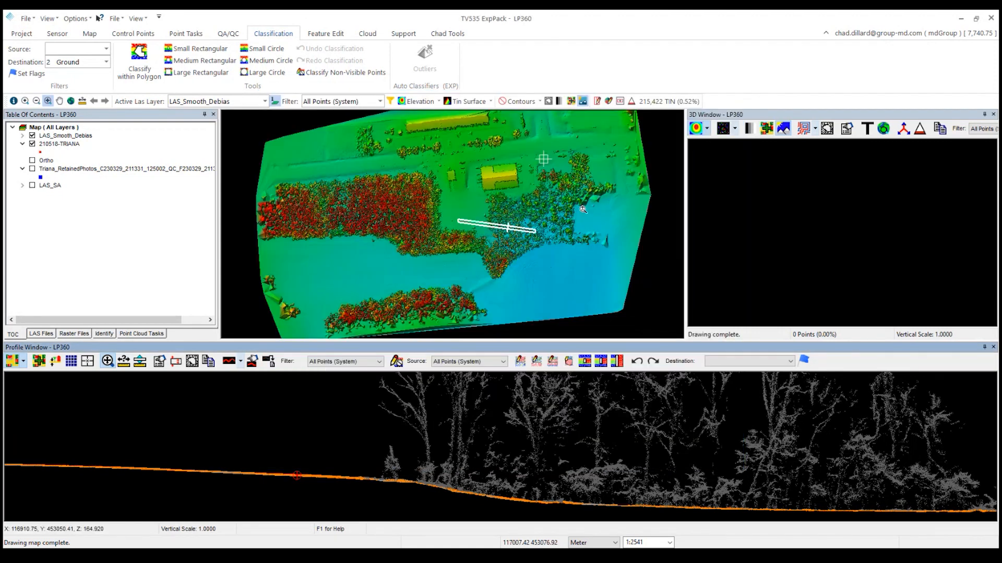
click(447, 35)
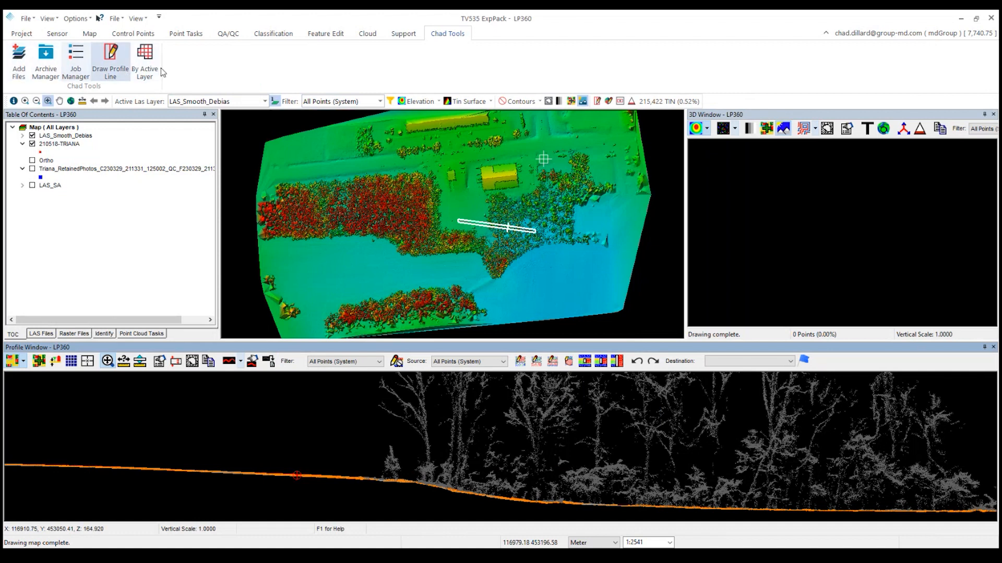
click(410, 37)
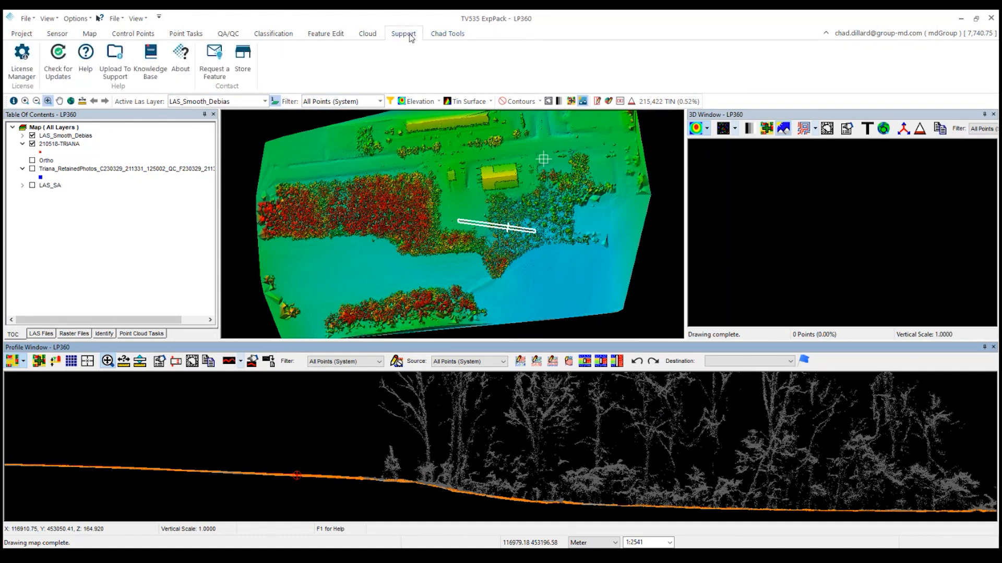
click(446, 34)
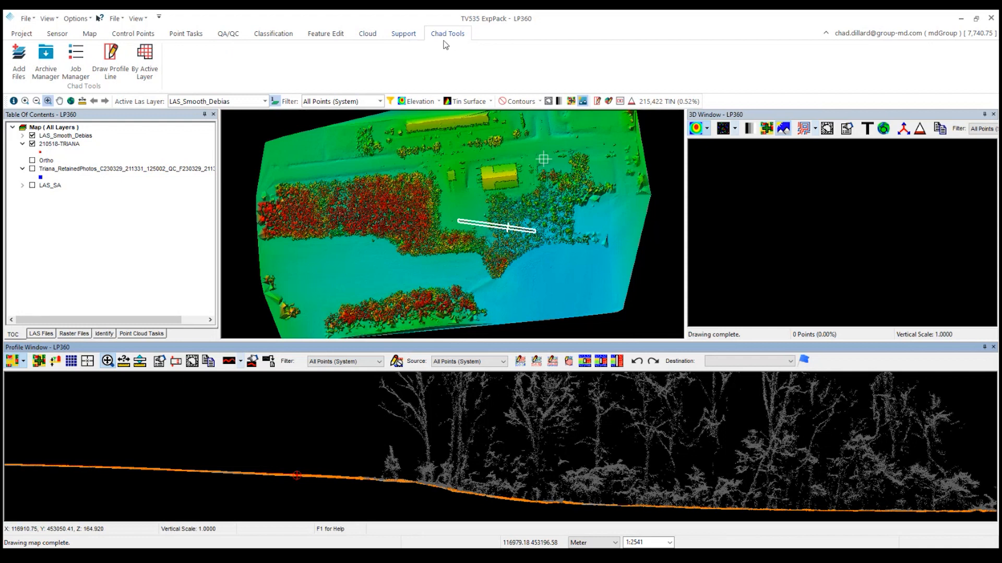
click(404, 34)
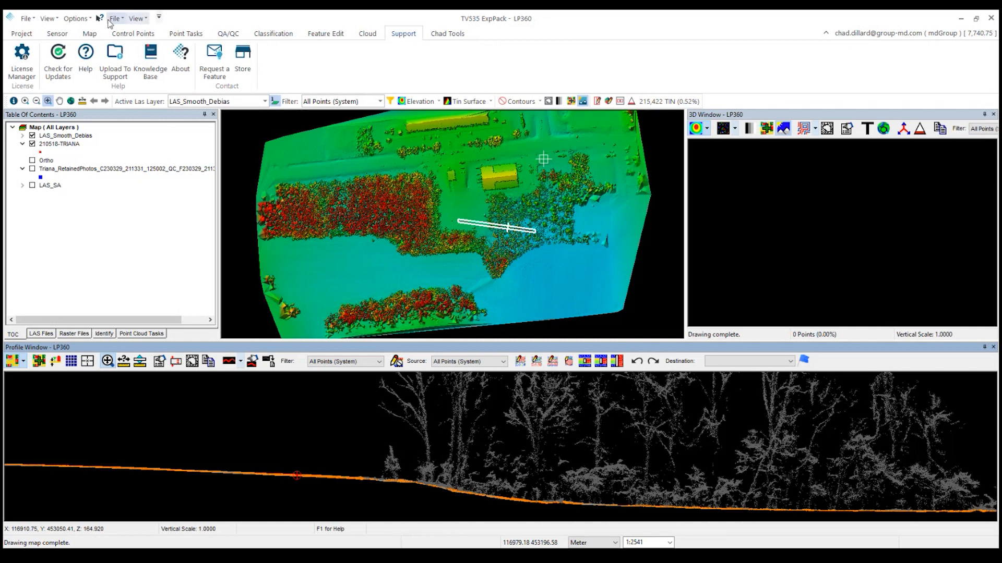
Step: Look over the toolbar list in the toolbar customization settings, making no edits
click(87, 20)
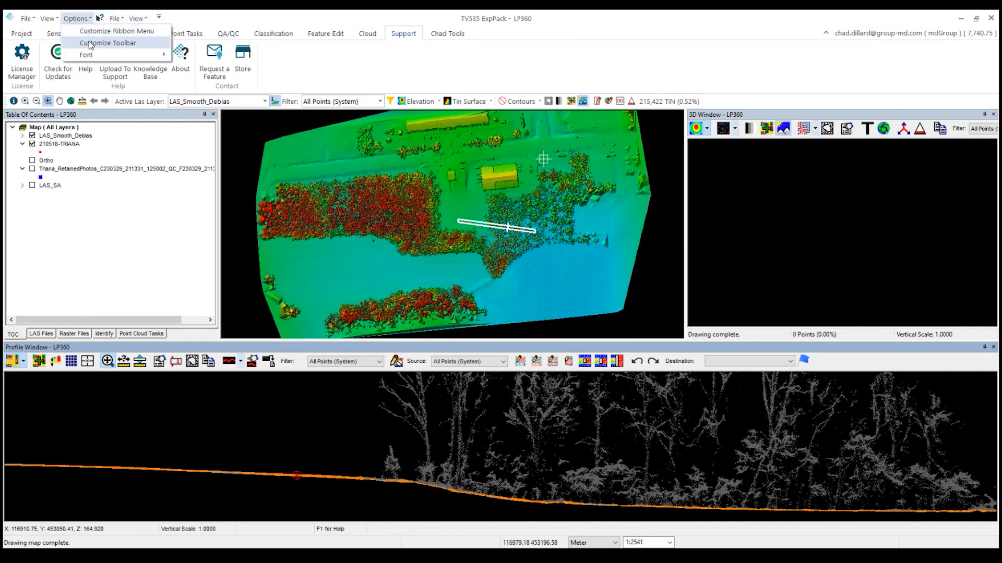
click(91, 44)
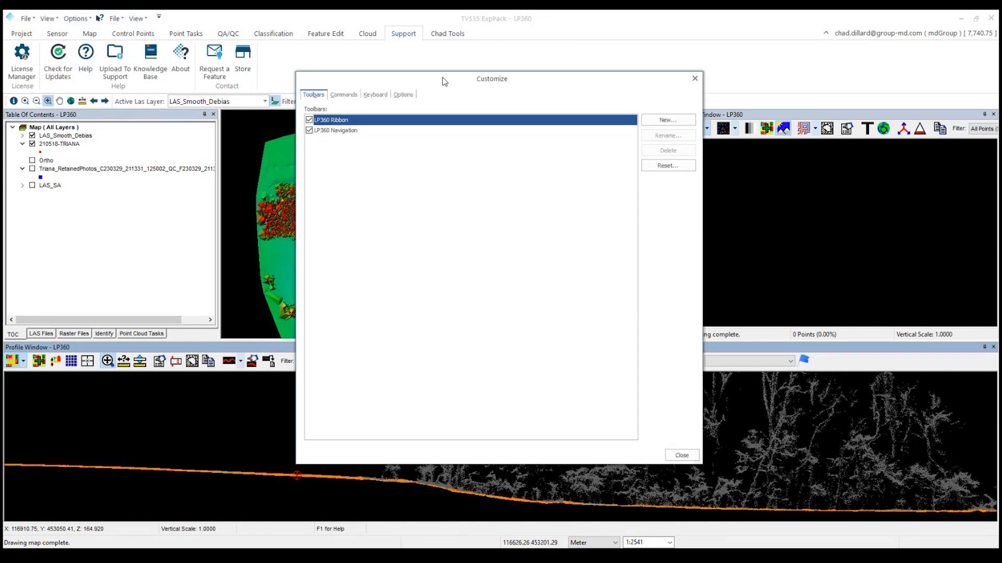
click(694, 78)
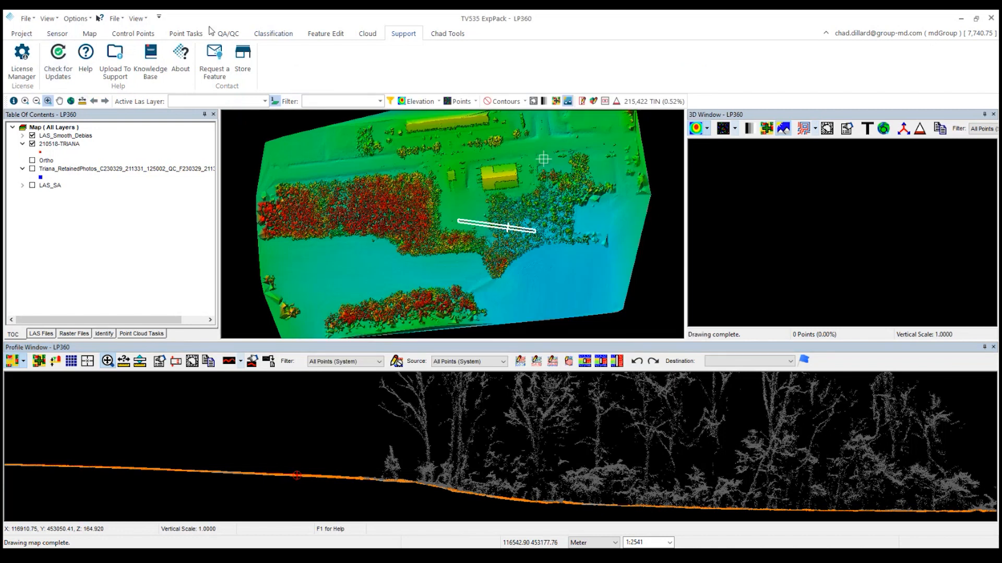
Step: Review the ribbon commands for Project, Sensor, Map, Control Points, Point Tasks, QA/QC, Classification, Feature Edit and Cloud
click(26, 33)
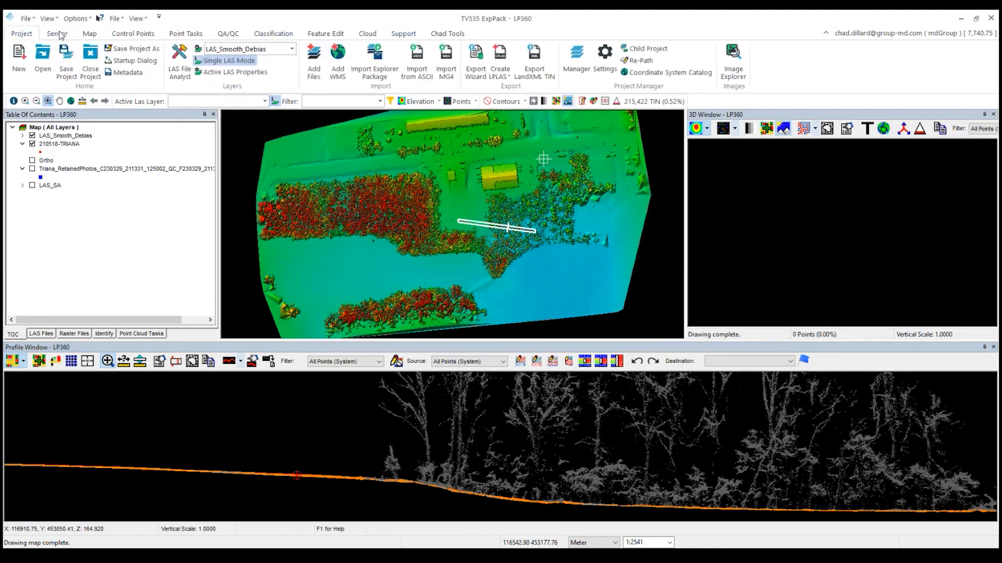
click(90, 34)
mouse_move(7, 101)
mouse_down()
mouse_move(221, 197)
mouse_move(284, 128)
mouse_move(274, 219)
mouse_move(127, 121)
mouse_move(25, 96)
mouse_move(8, 104)
mouse_up()
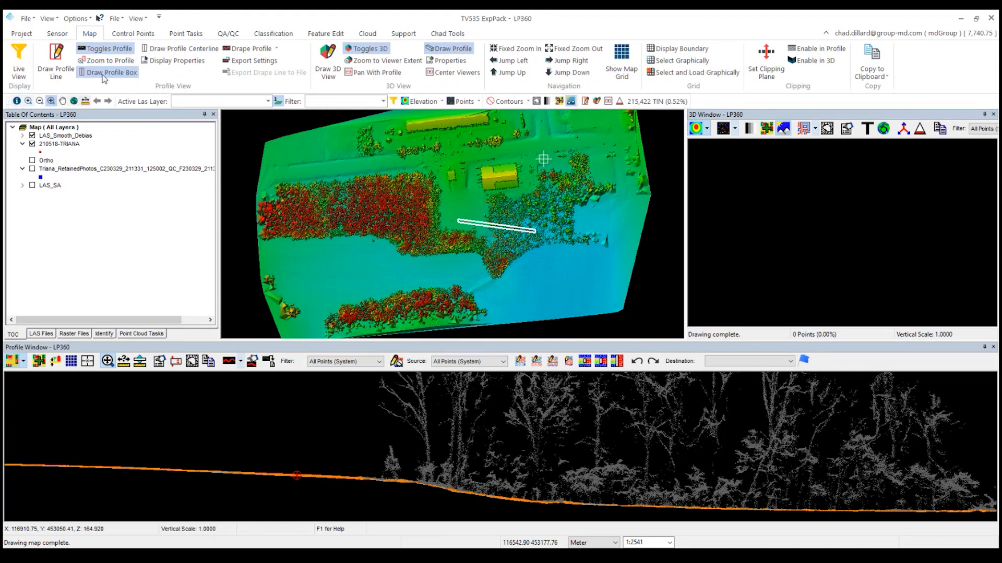
click(59, 35)
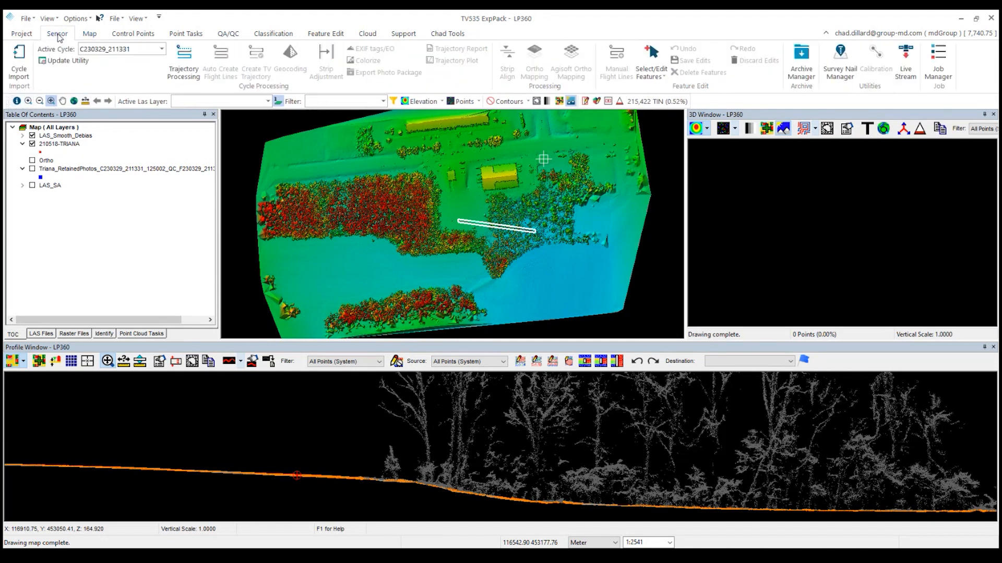
click(89, 34)
click(133, 34)
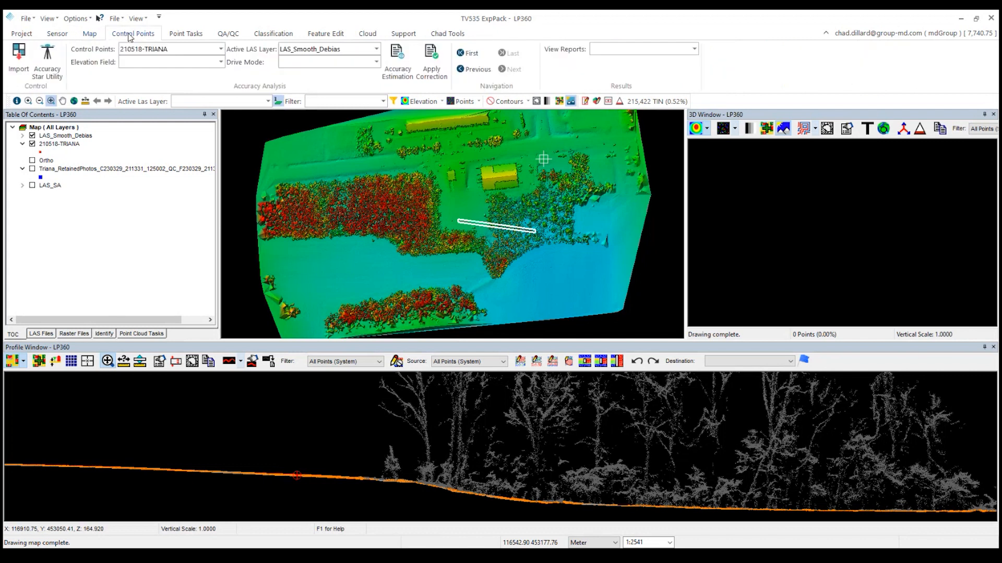
click(179, 35)
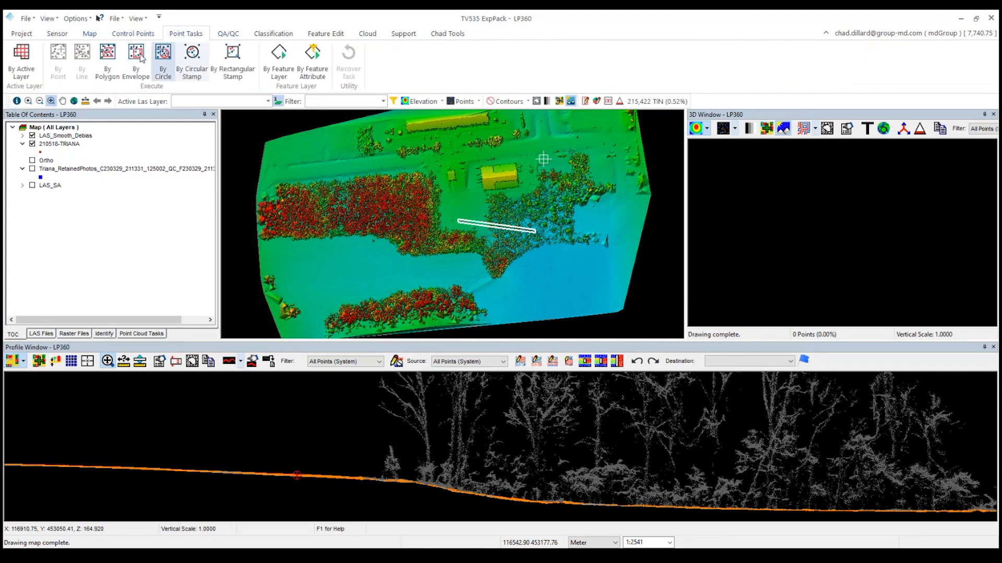
click(133, 35)
click(185, 35)
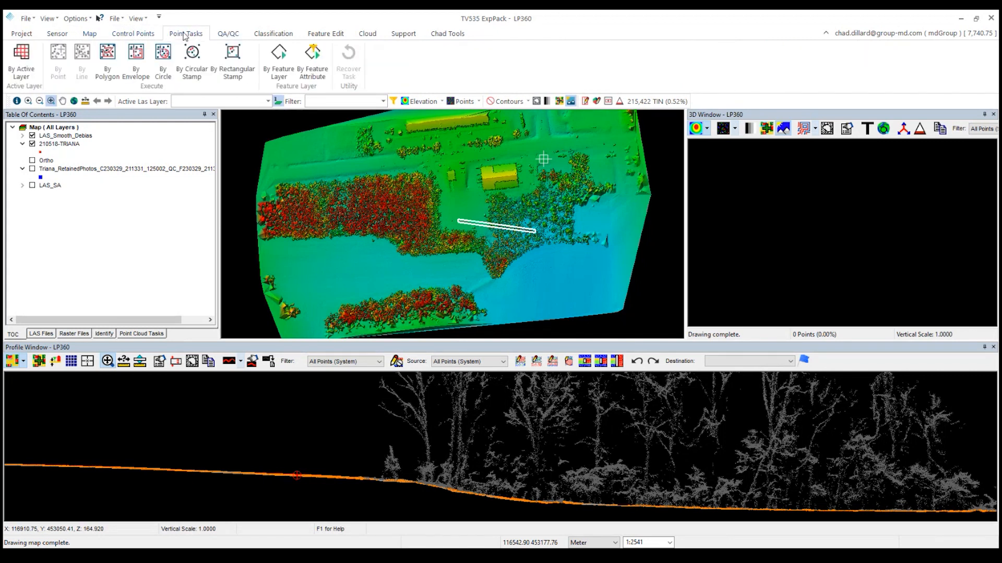
click(228, 34)
click(273, 36)
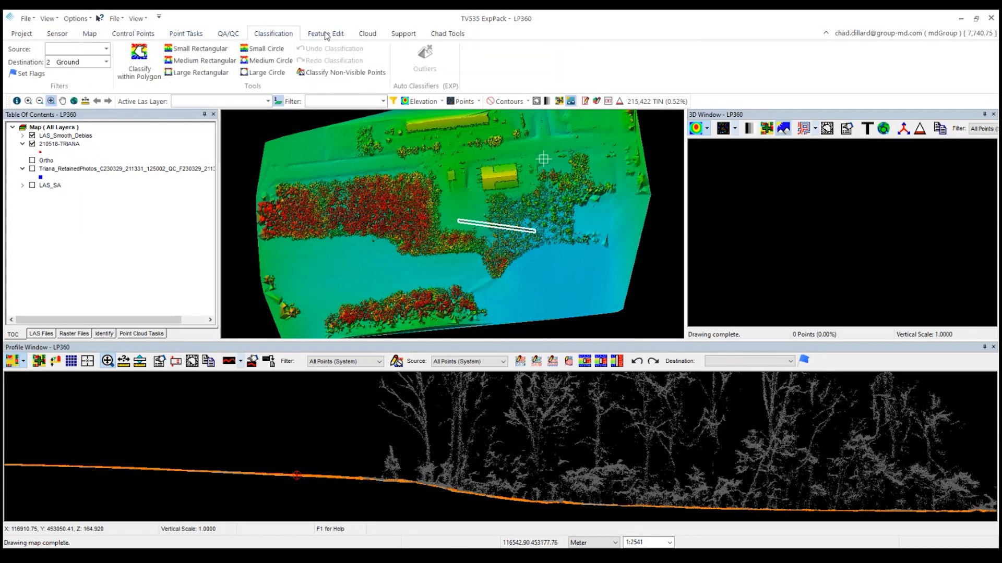
click(328, 35)
click(367, 35)
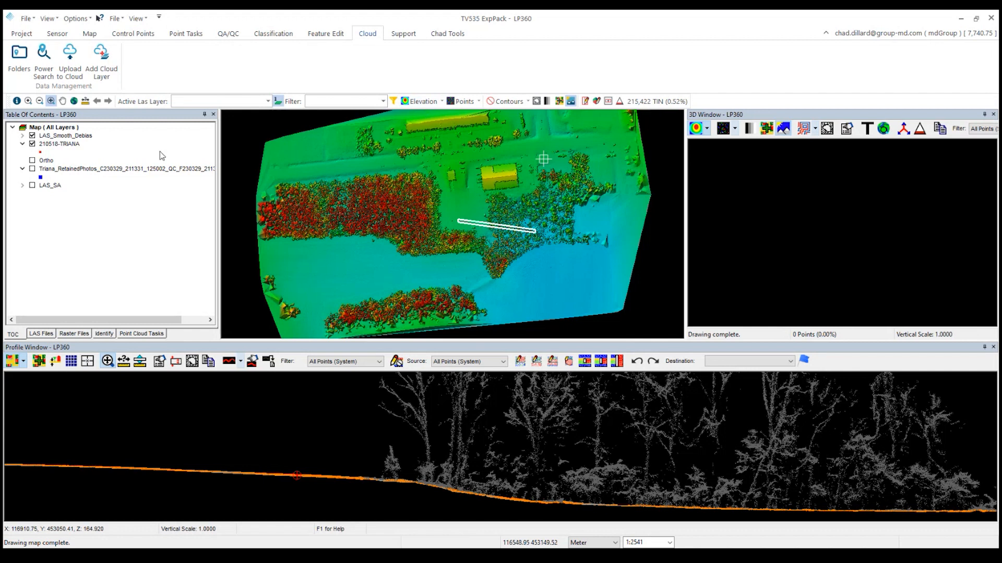
Step: Create a new custom toolbar named with the owner's first name followed by "Toolbar"
click(77, 19)
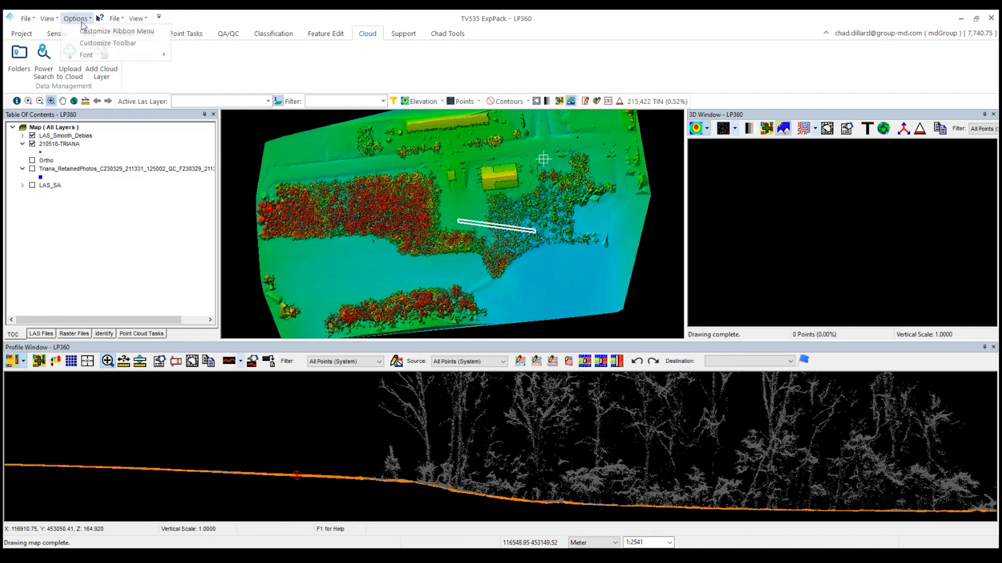
click(88, 43)
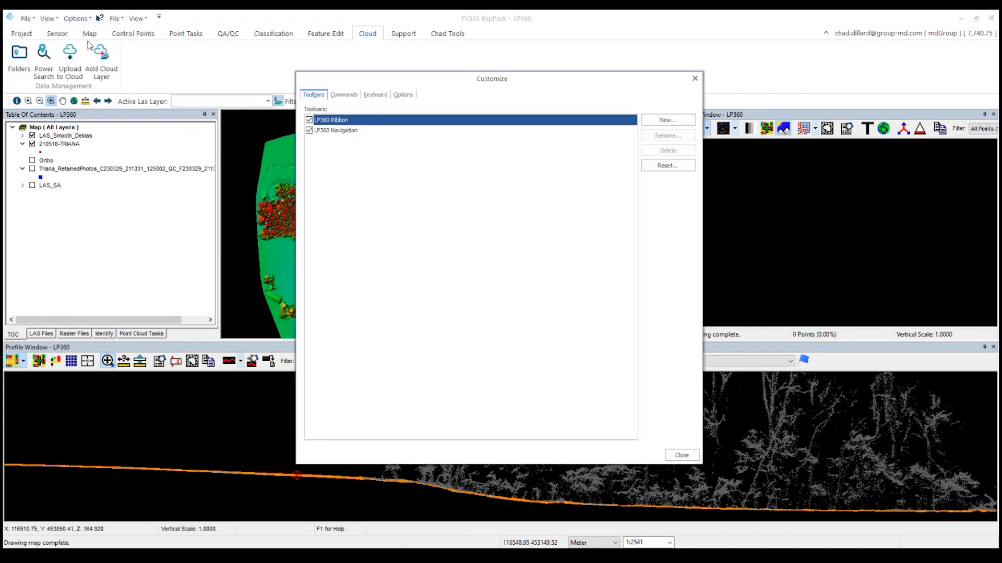
click(674, 121)
text(Chad)
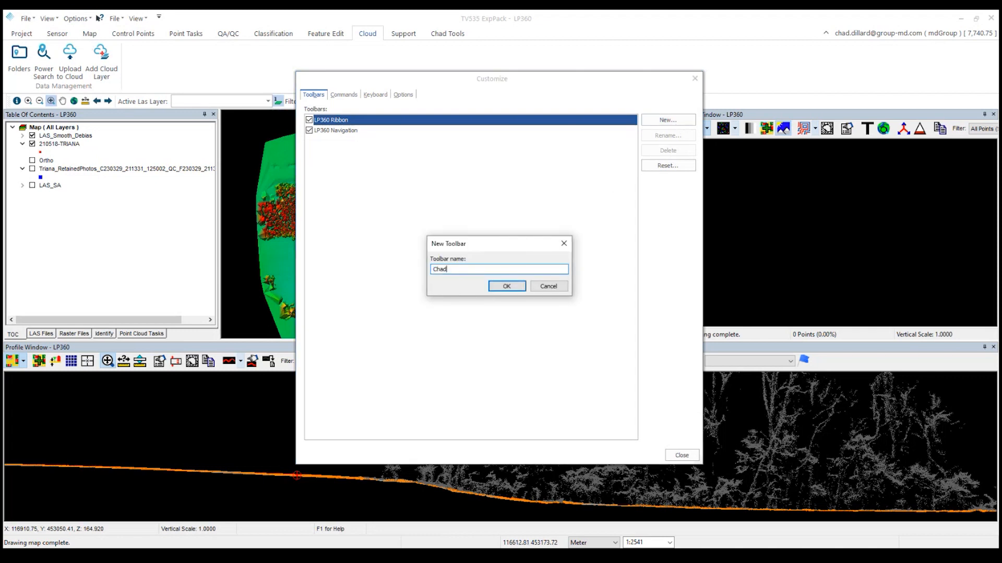
text( Toolbar)
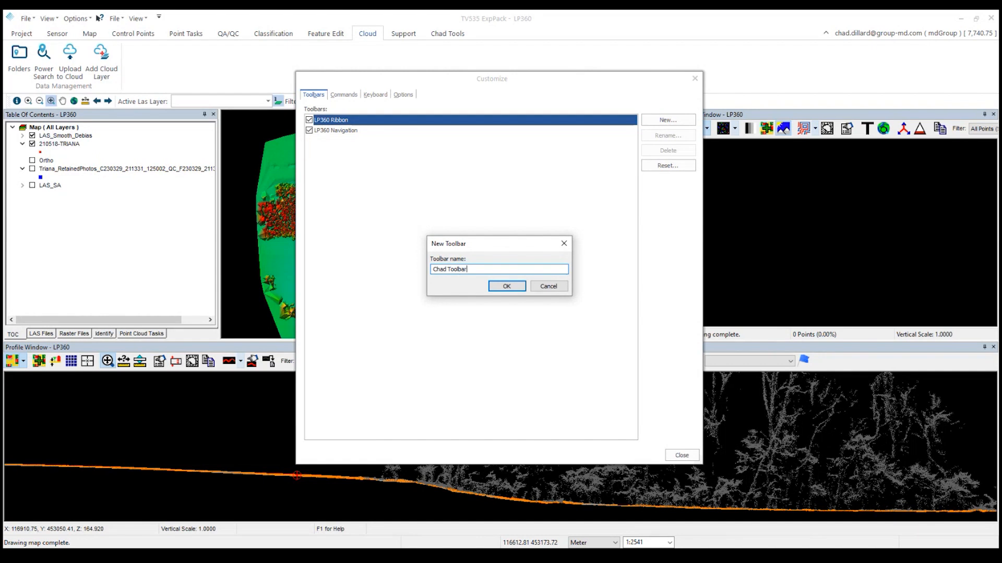
click(505, 287)
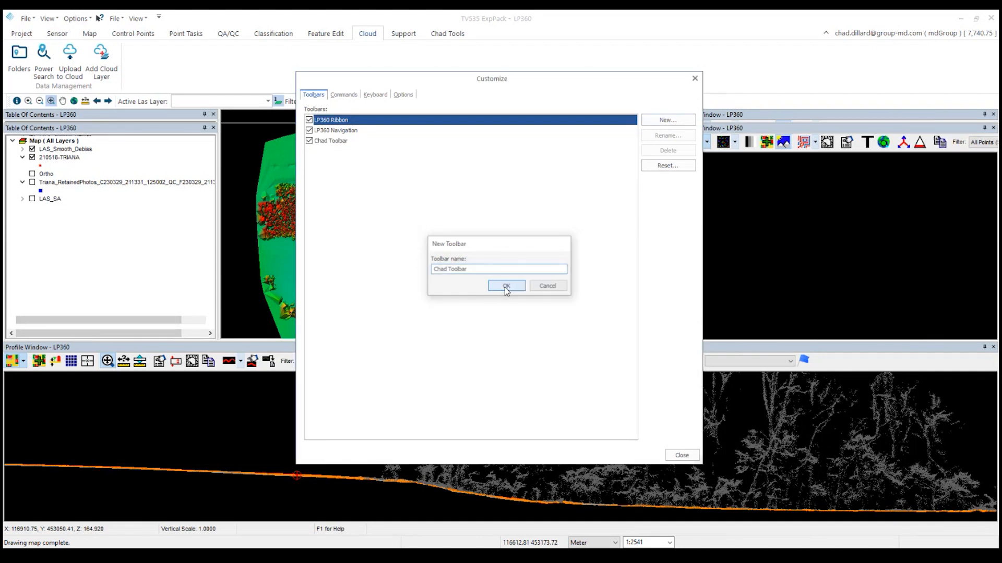
click(304, 203)
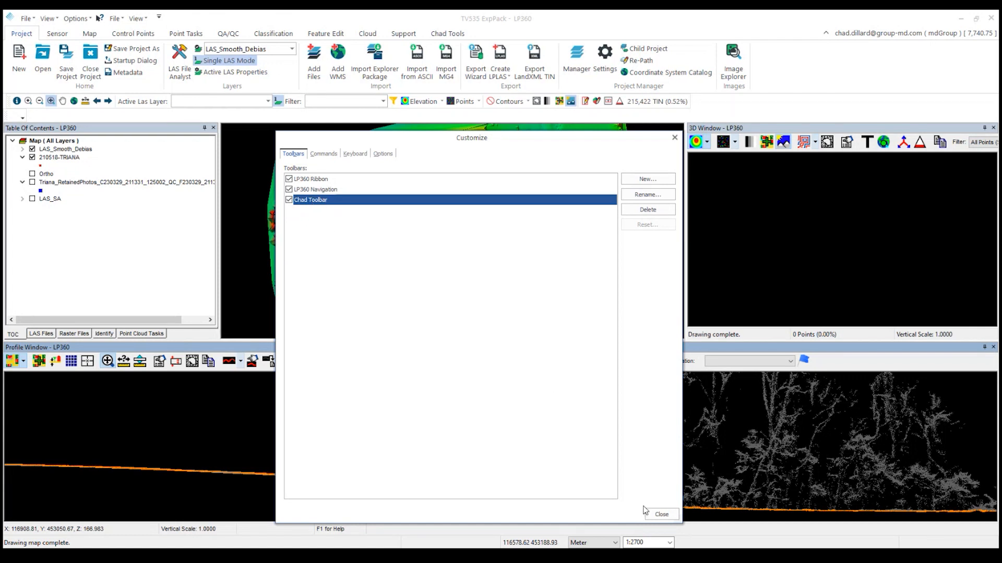
click(662, 514)
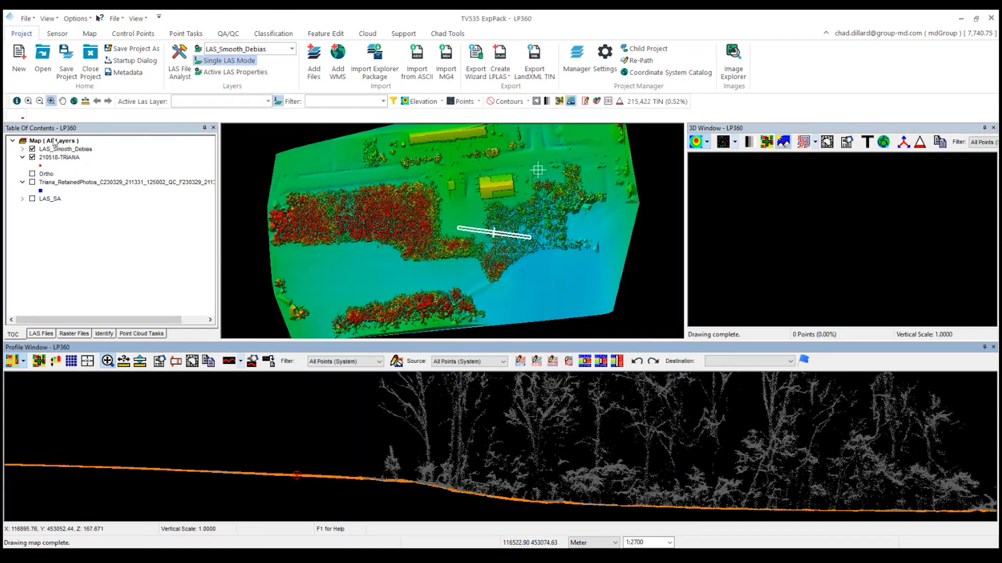
Step: Add the NavToolbar commands for drawing a profile line, drawing the 3D viewer extent and Elevation display to the new custom toolbar
click(23, 117)
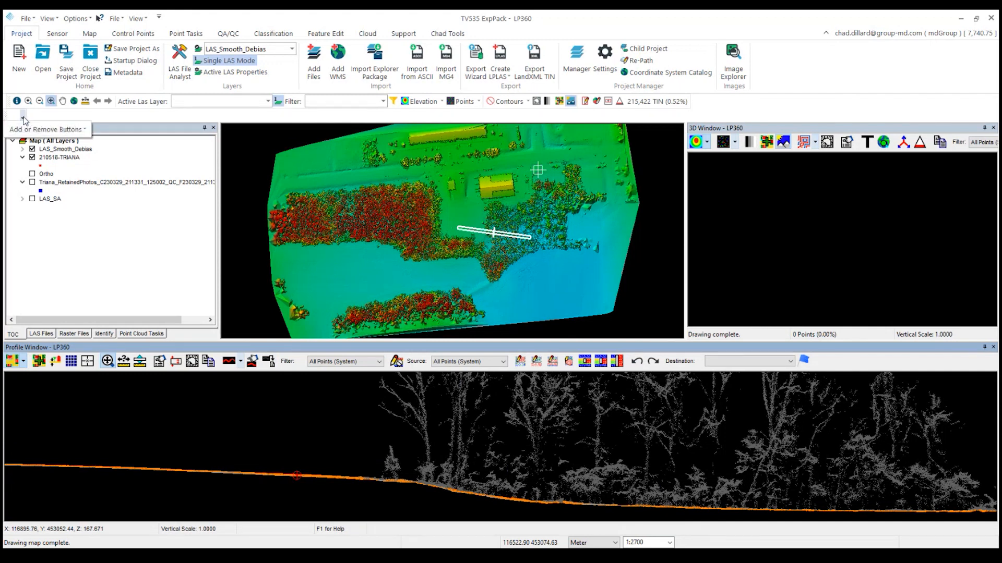
mouse_move(66, 133)
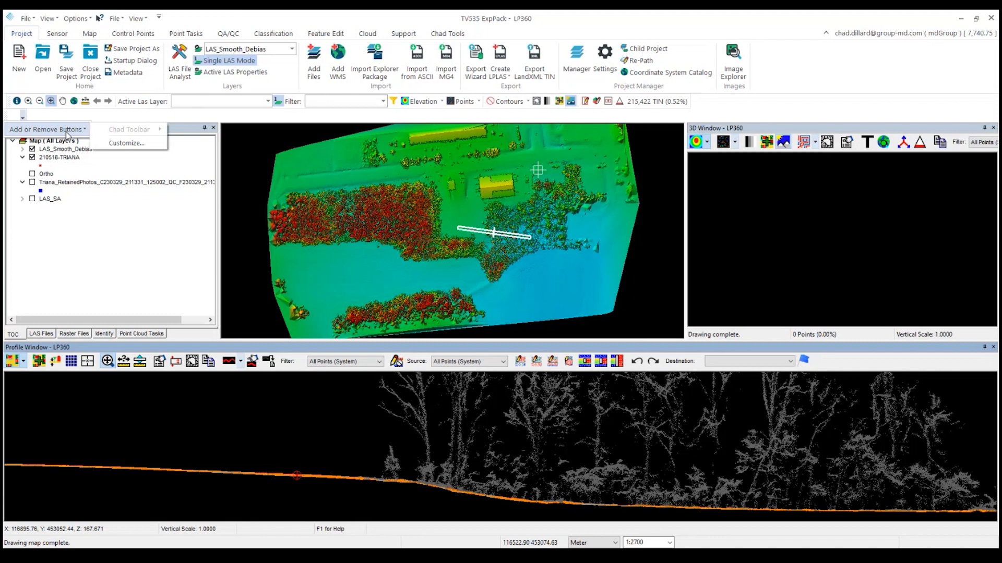
click(133, 142)
click(343, 95)
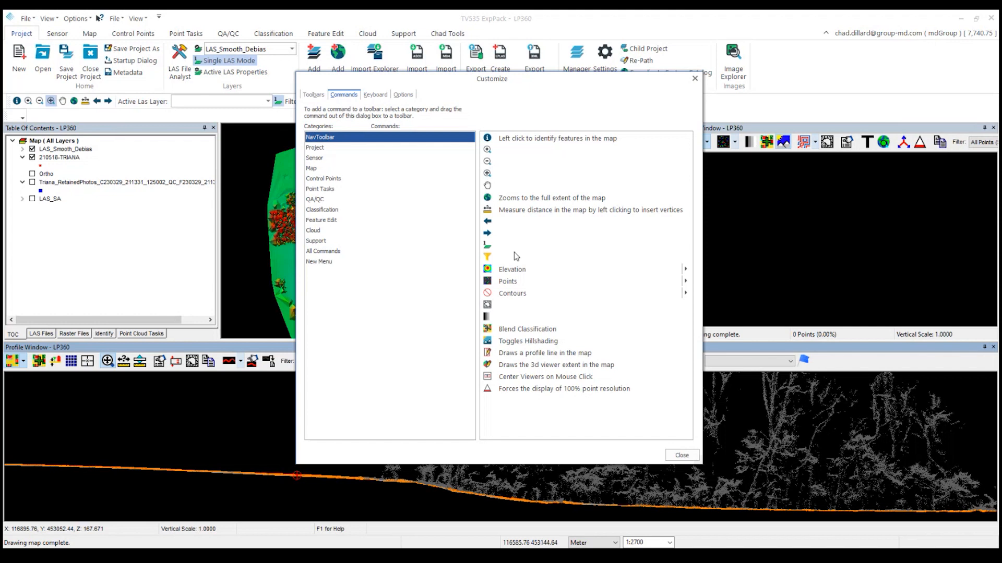
drag(438, 78, 300, 112)
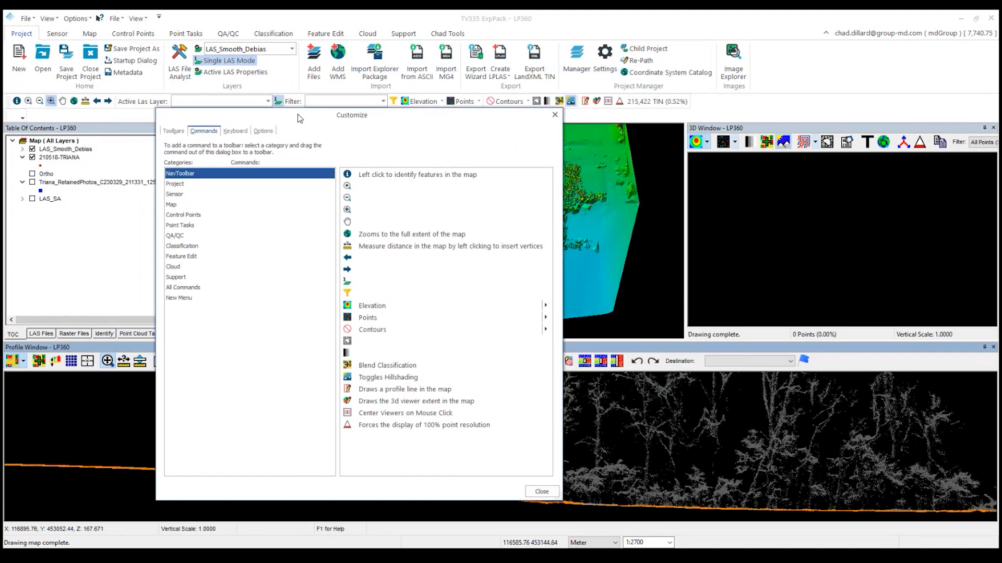
mouse_move(417, 393)
mouse_down()
mouse_move(200, 301)
mouse_move(61, 141)
mouse_move(16, 120)
mouse_up()
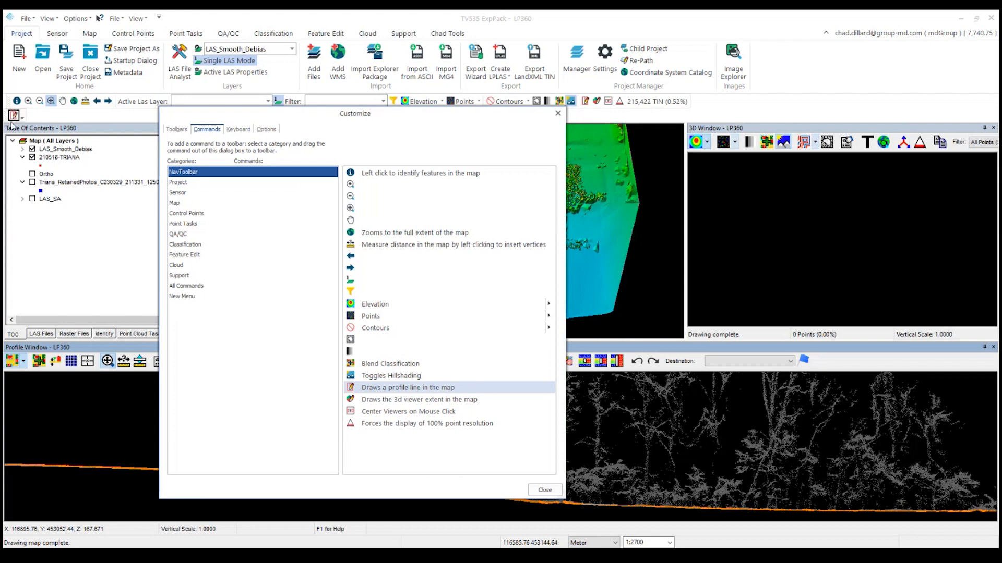
drag(389, 401, 24, 117)
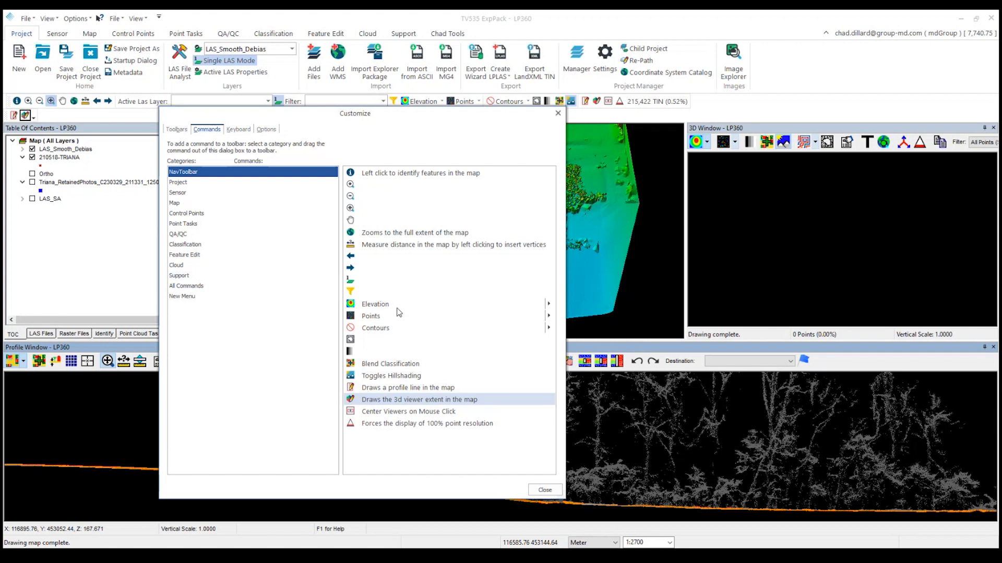
drag(398, 309, 37, 117)
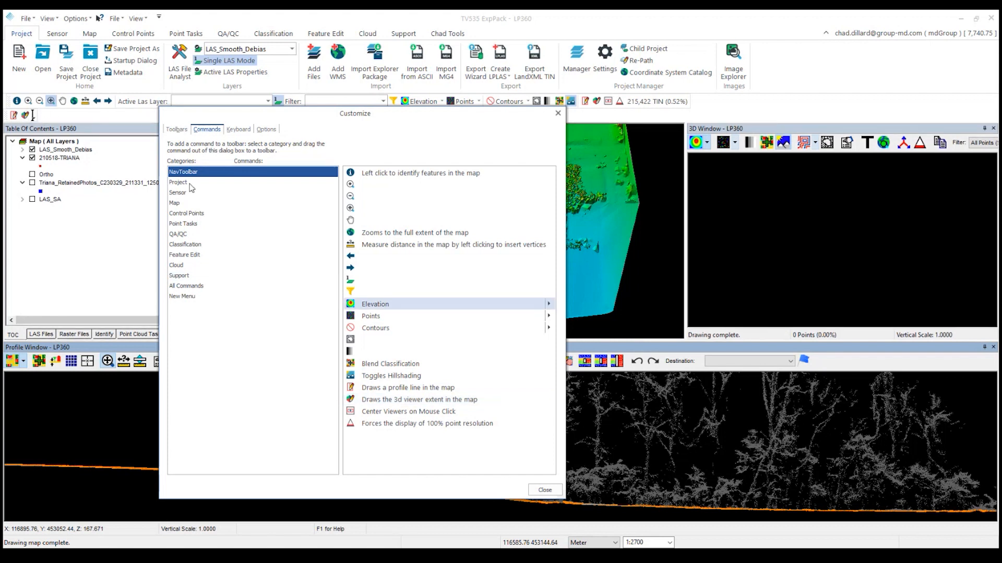
Step: Add the Feature Edit command Create Feature to the end of the custom toolbar and finish customizing
click(214, 183)
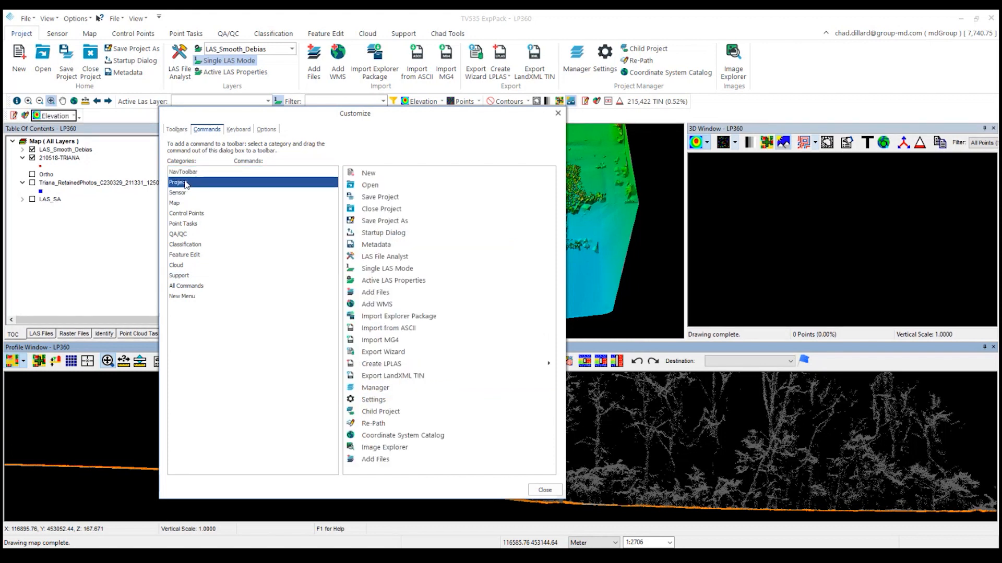
click(179, 214)
click(185, 245)
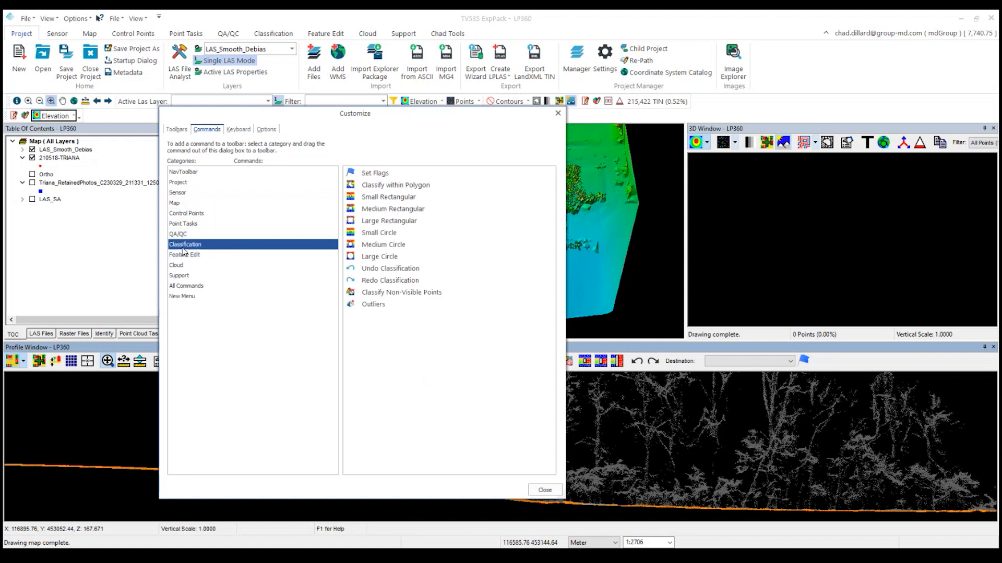
click(184, 255)
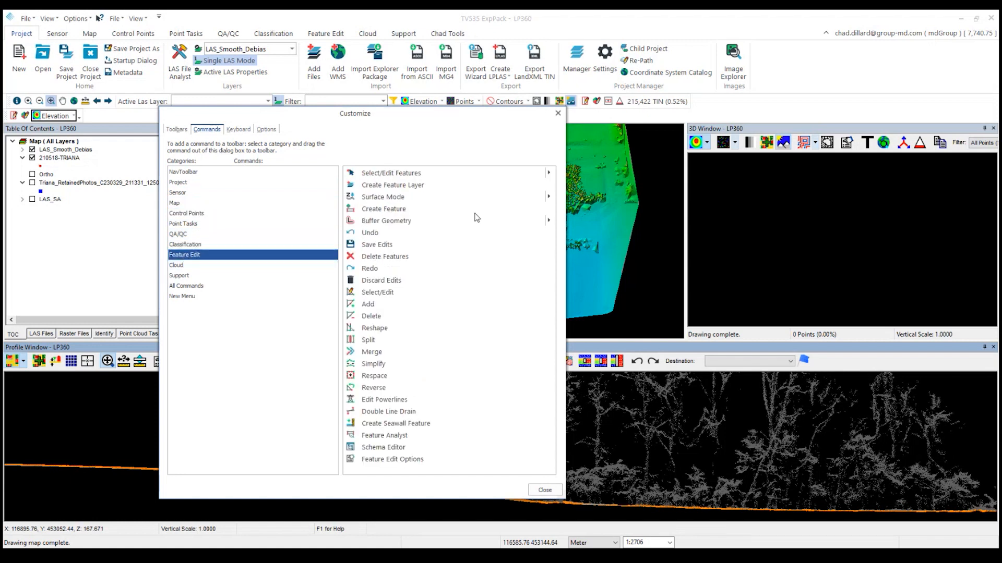
drag(402, 211, 78, 116)
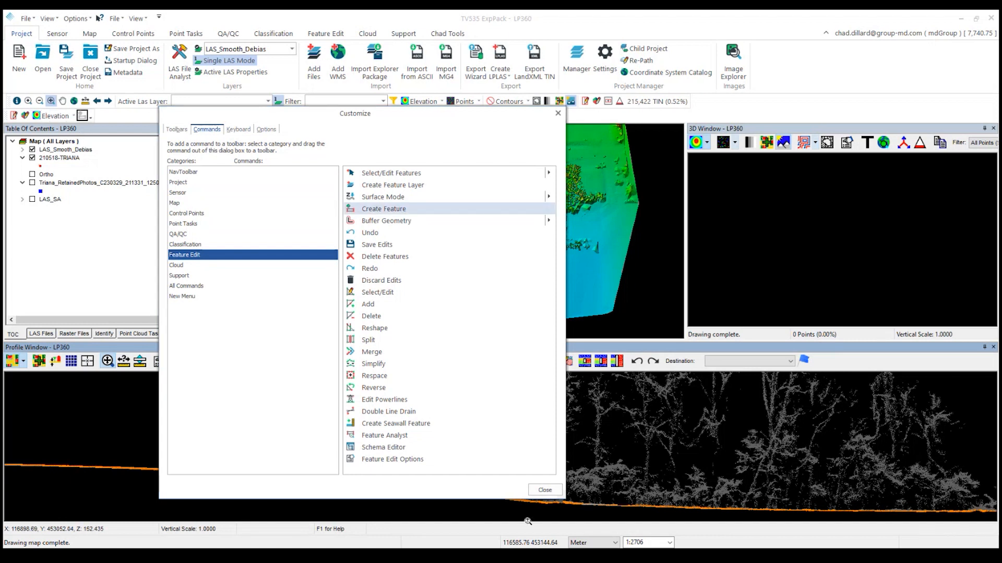
click(545, 490)
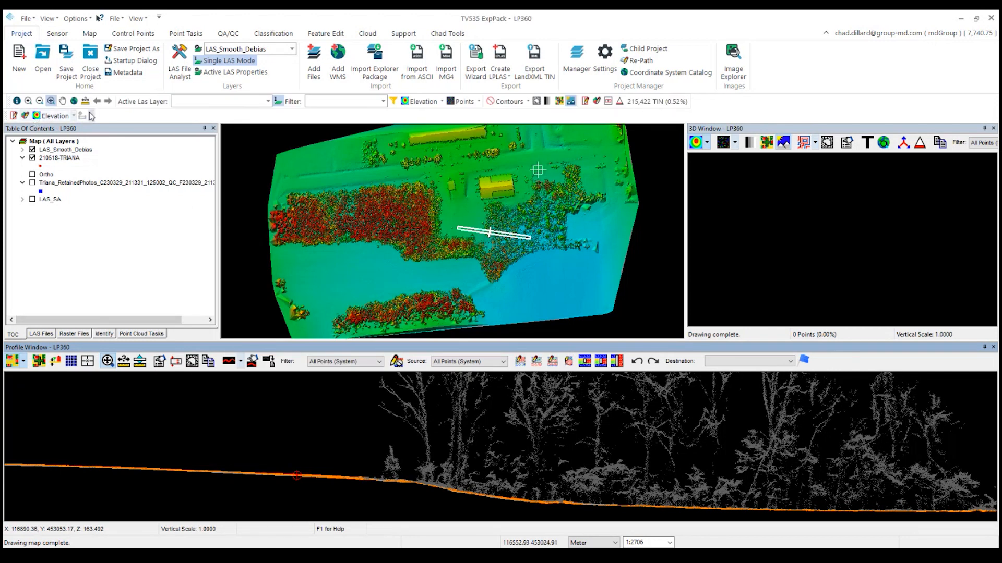
Step: Check the custom toolbar while viewing the Control Points, Point Tasks, QA/QC and Classification ribbon commands
click(138, 36)
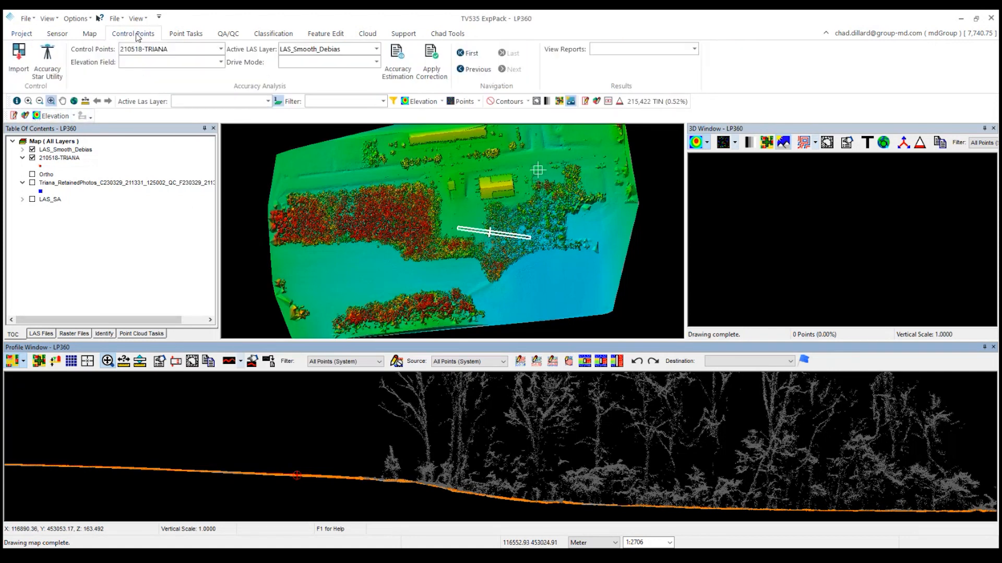
click(190, 35)
click(233, 36)
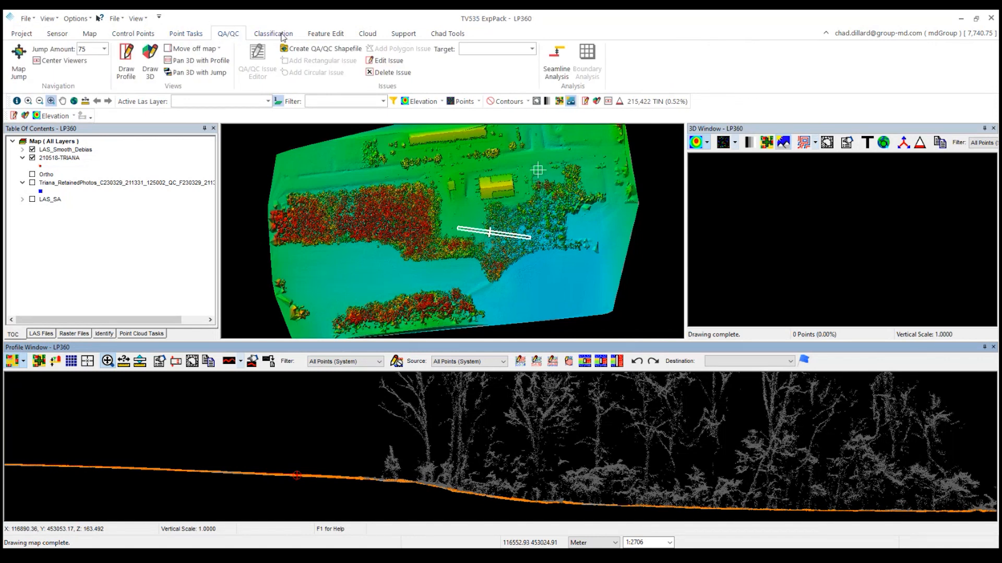
click(282, 36)
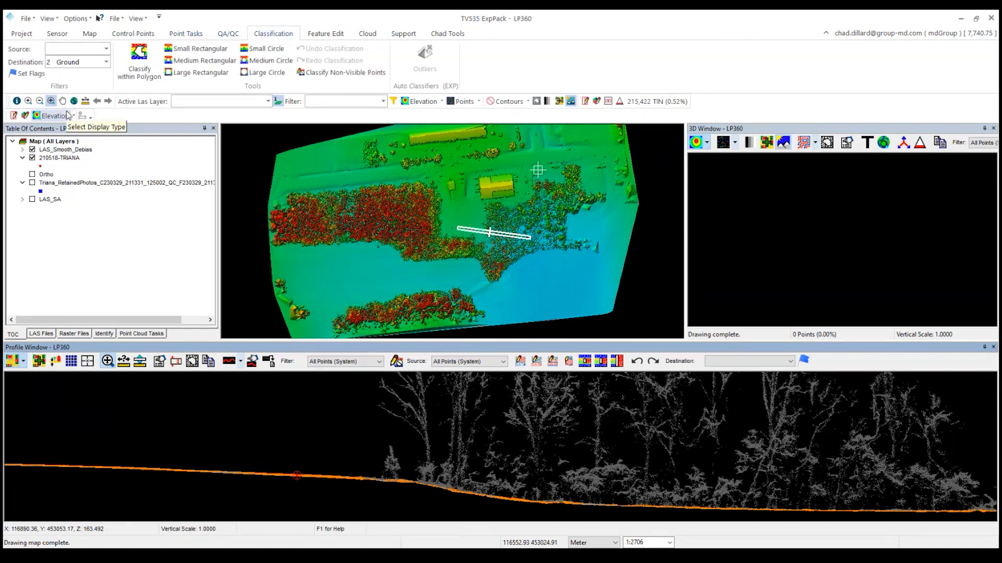